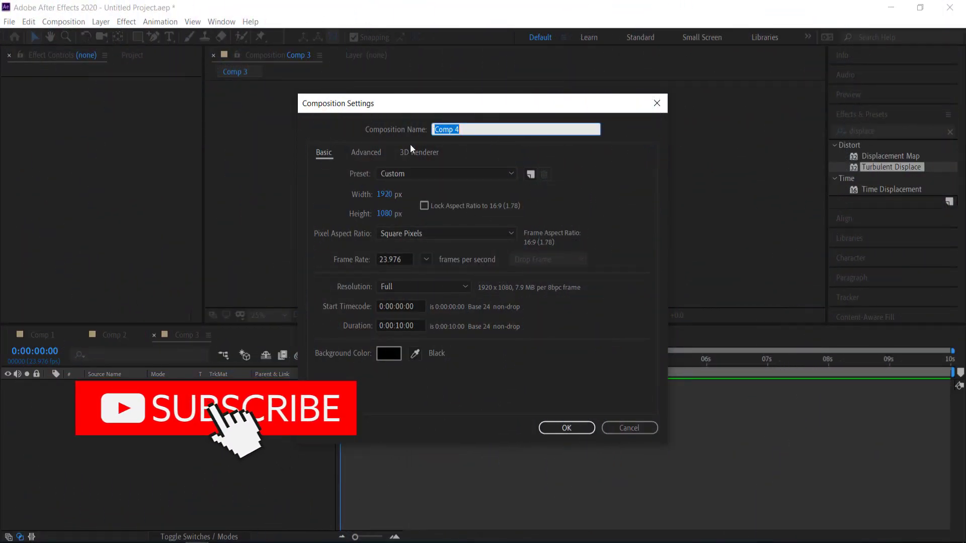
- Confirm the composition settings and add a new full-frame solid layer to Comp 4
click(565, 428)
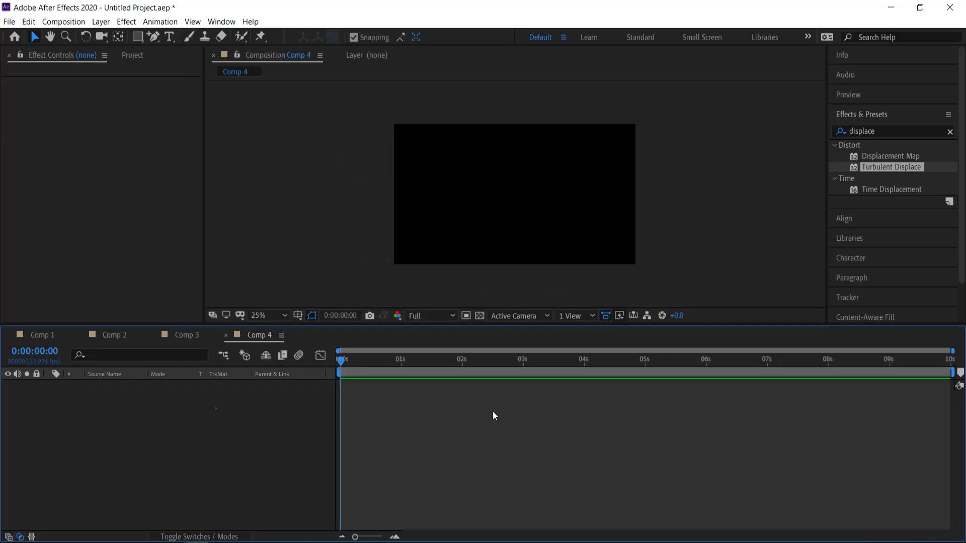
right_click(138, 425)
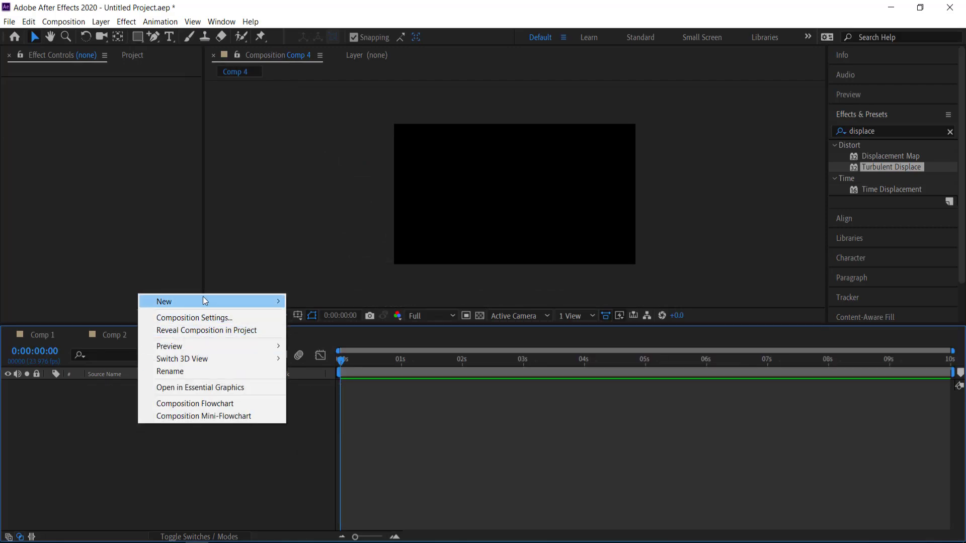
mouse_move(203, 301)
click(334, 327)
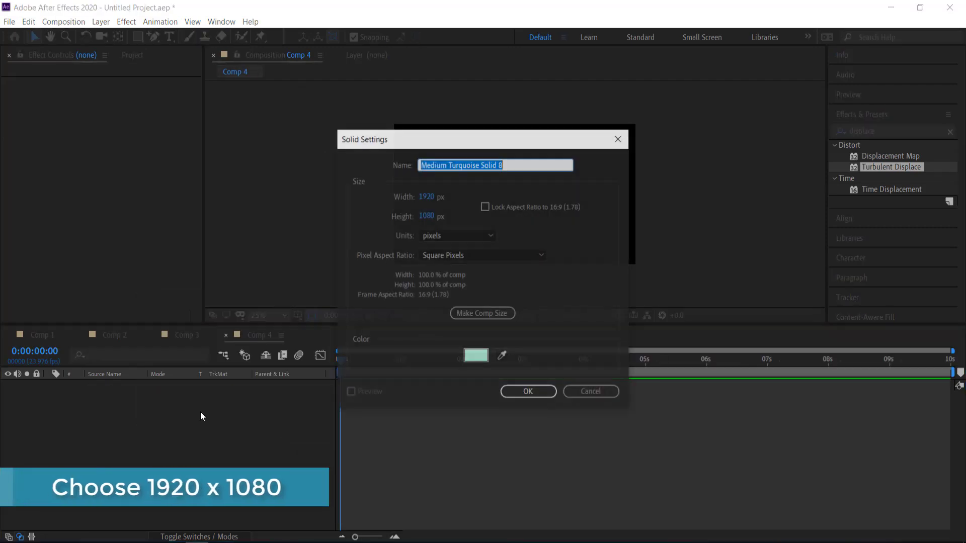
click(534, 391)
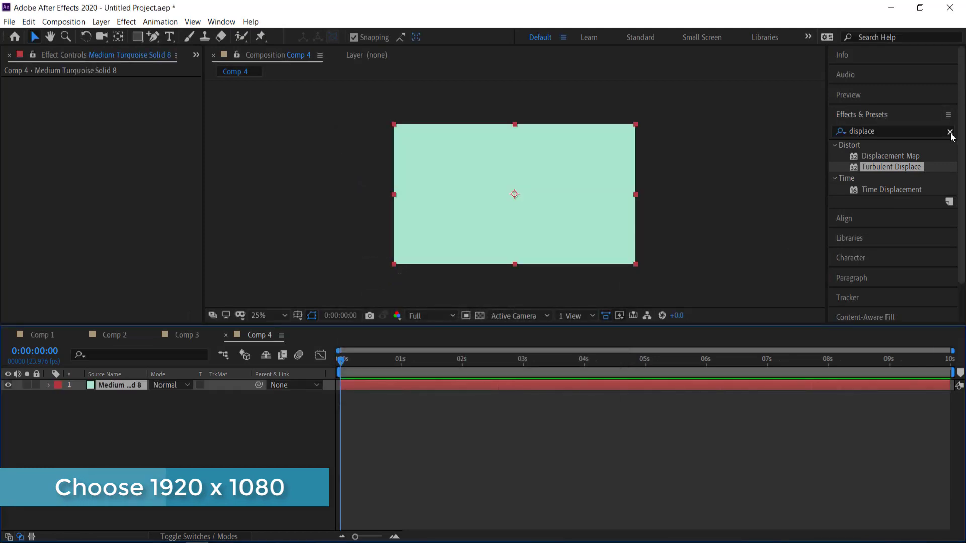
- Search Effects & Presets for 'gradient' and apply 4-Color Gradient to the solid
click(950, 132)
click(898, 130)
text(grai)
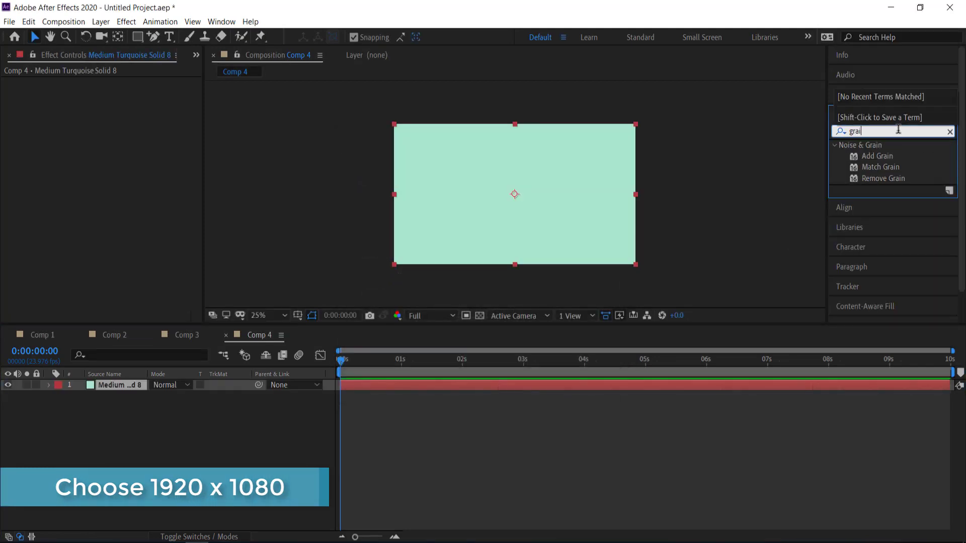
key(BackSpace)
text(die)
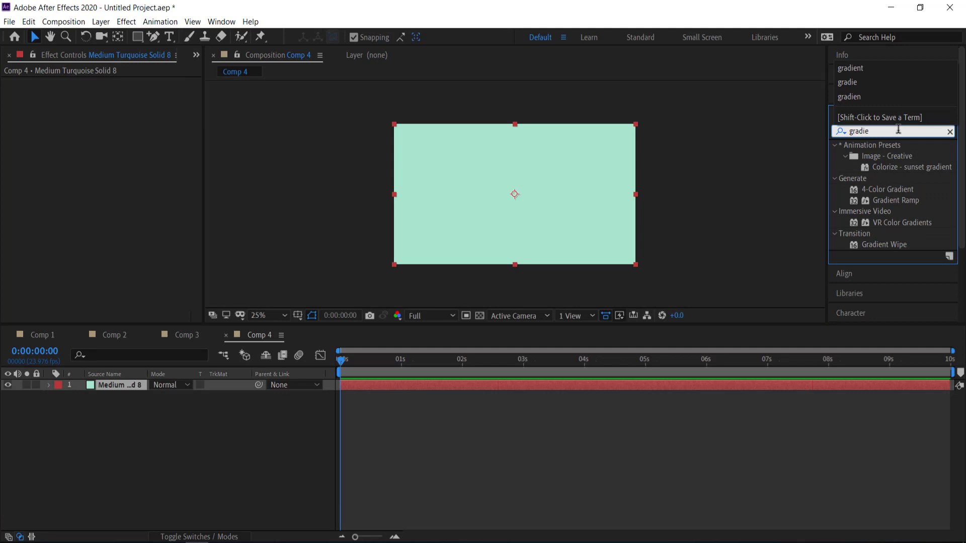
double_click(888, 193)
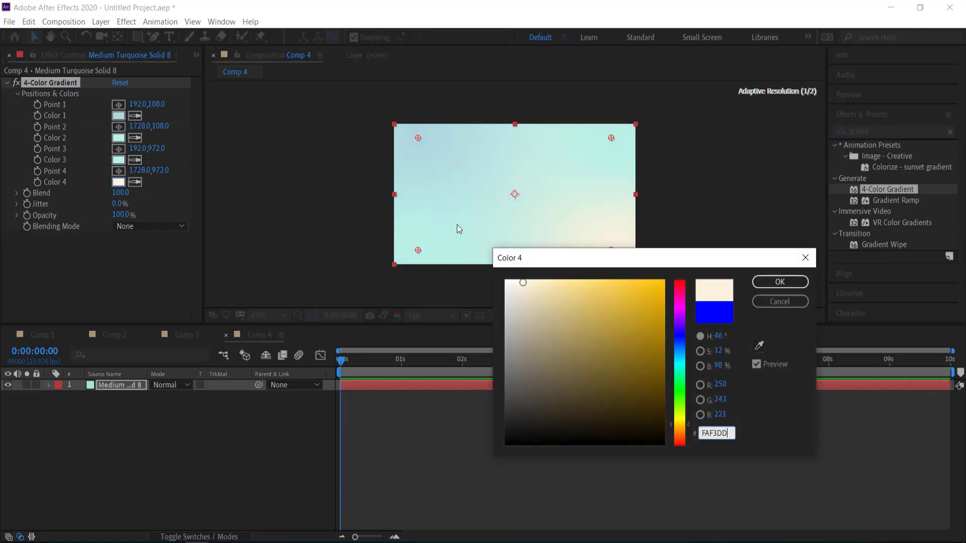
- Confirm the cream Coolors shade as the gradient's Color 4
click(765, 285)
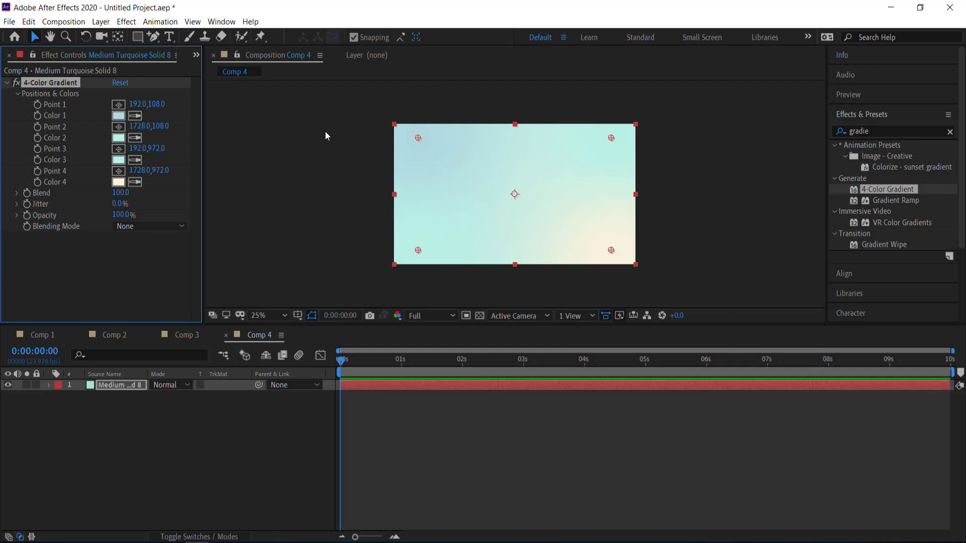
- Move gradient Point 1 and Point 4 to new positions in the viewer
drag(418, 139, 446, 157)
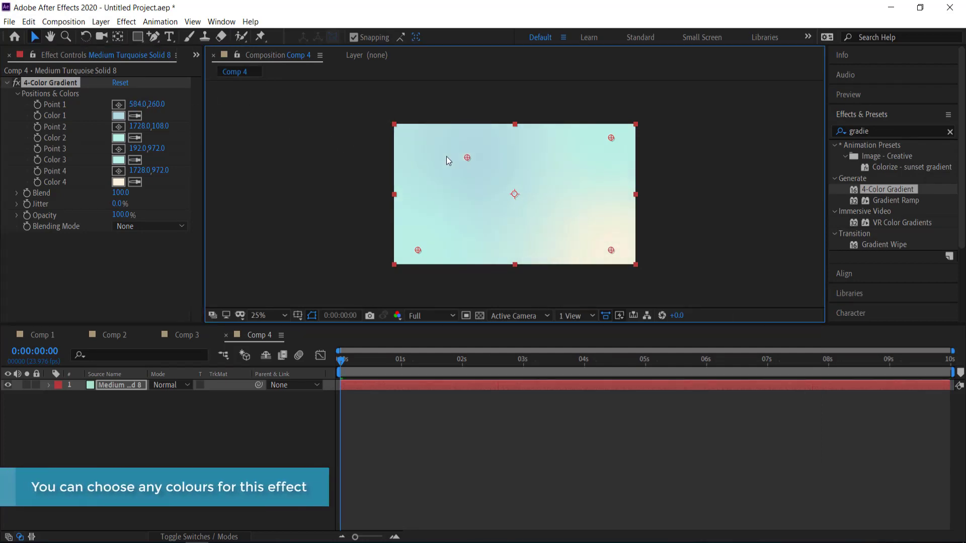
drag(610, 250, 579, 214)
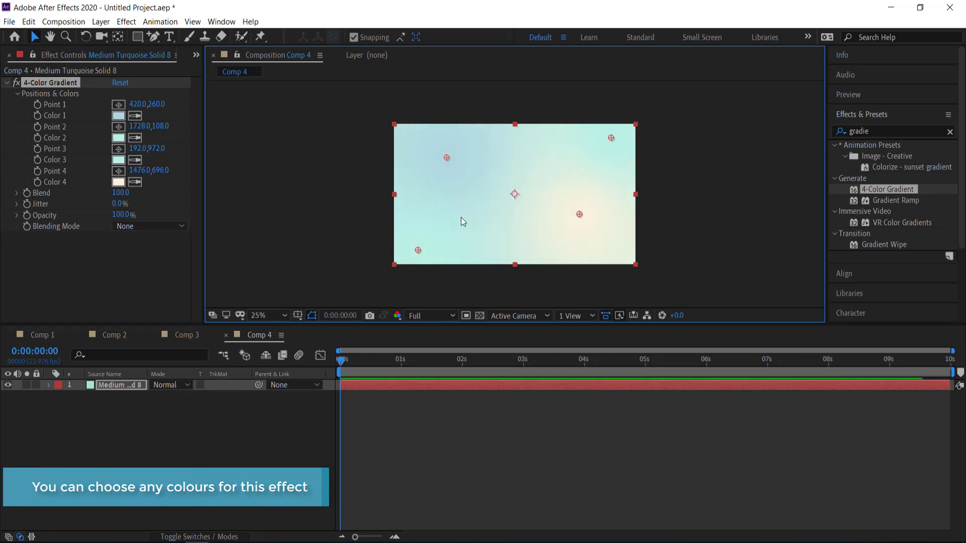
click(150, 474)
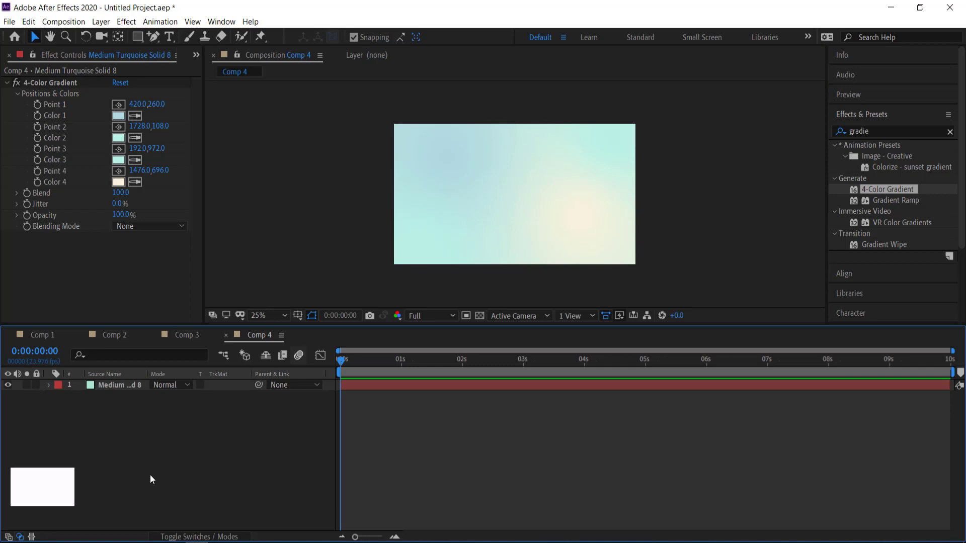
- Duplicate the gradient solid and set the top copy's blending mode to Lighten
click(122, 384)
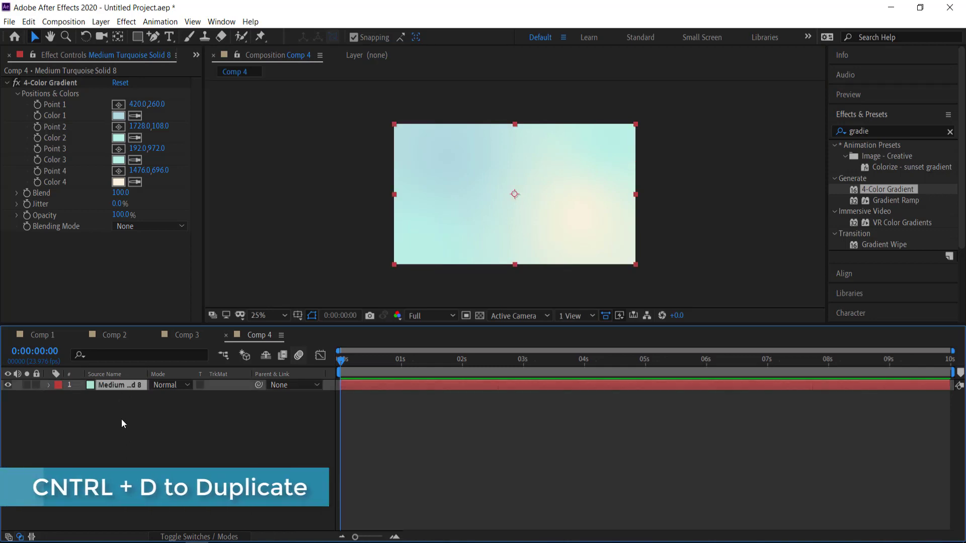
key(ctrl+d)
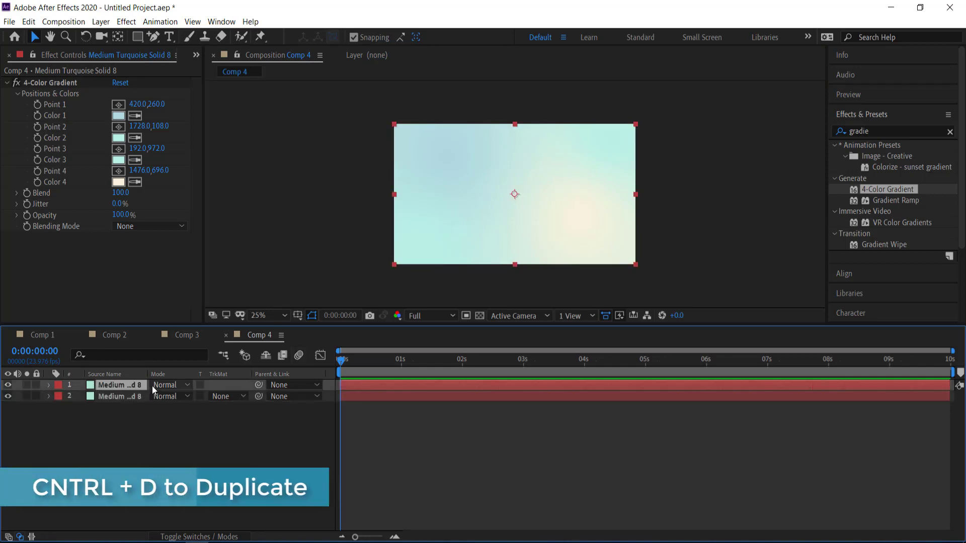
click(167, 385)
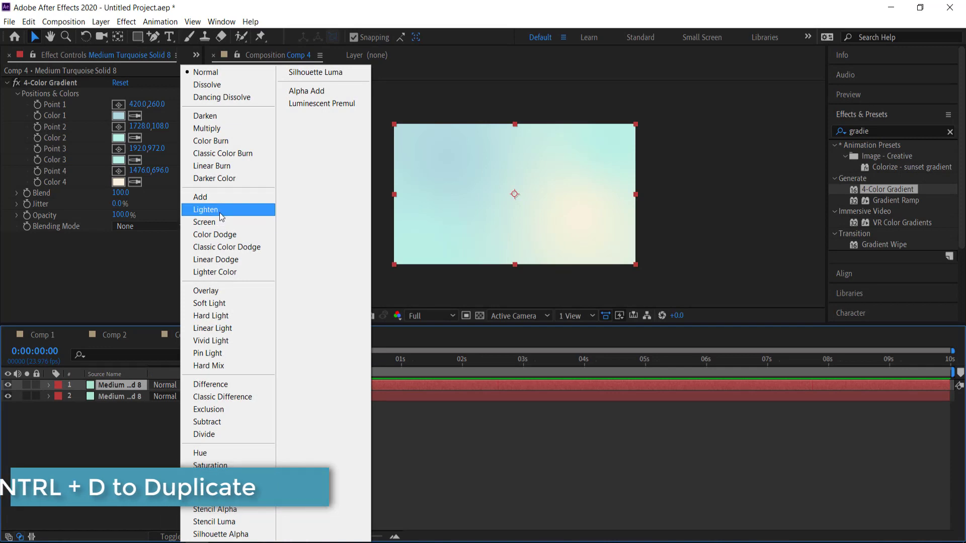
click(220, 210)
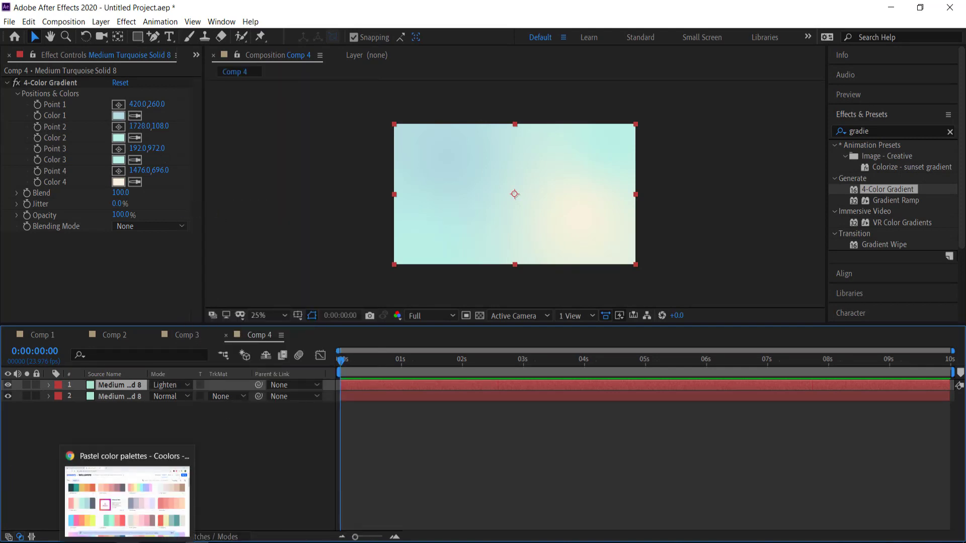
- Recolour the top gradient's Colors 1–4 to yellow, peach, orange and pink
click(115, 538)
click(114, 539)
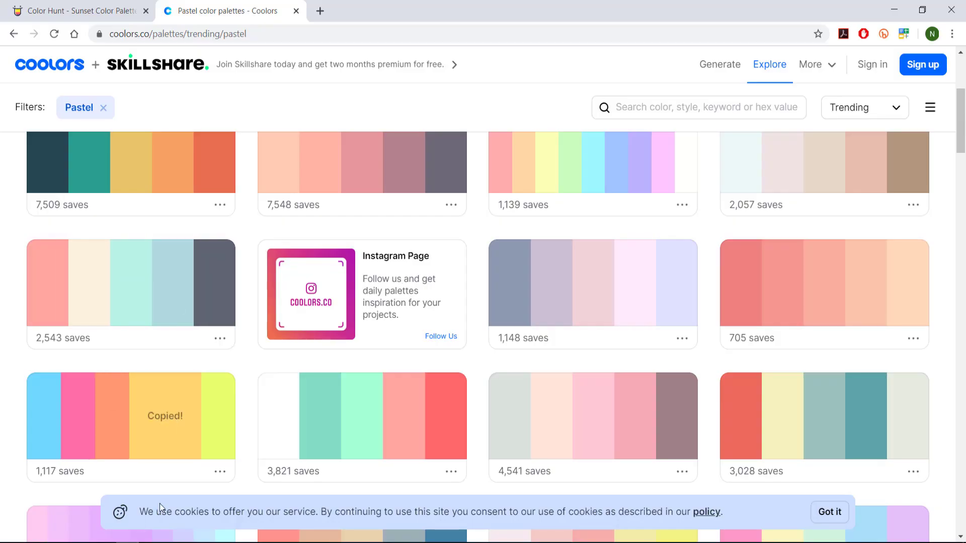
click(118, 137)
key(Return)
click(118, 159)
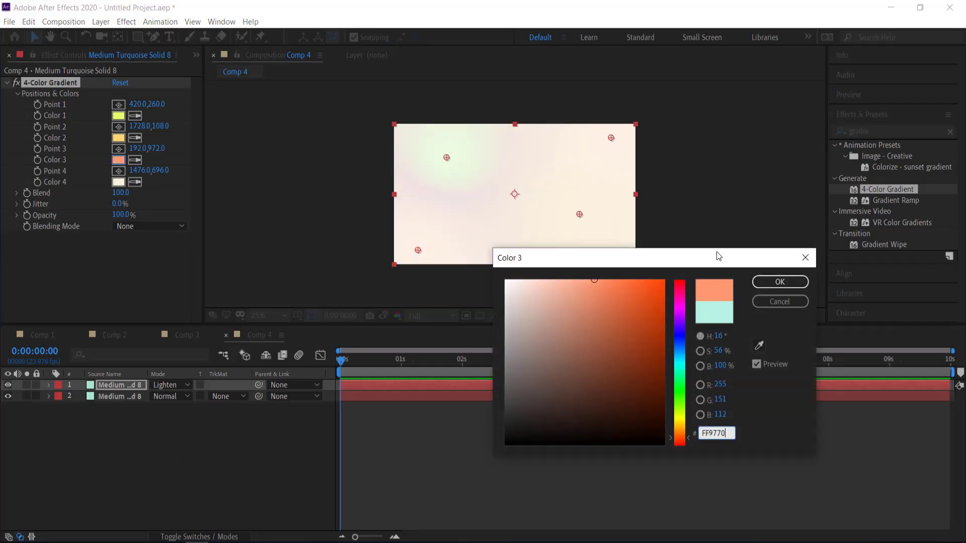
key(alt+Tab)
key(alt+Tab)
key(Return)
click(118, 181)
click(768, 286)
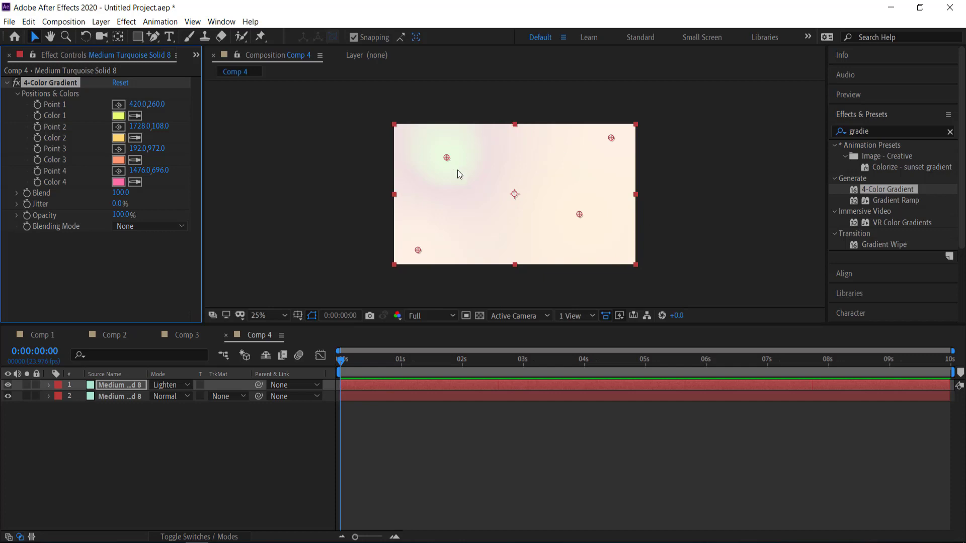
- Rearrange the top gradient's four colour points in the Composition viewer
drag(446, 157, 527, 213)
drag(499, 165, 497, 164)
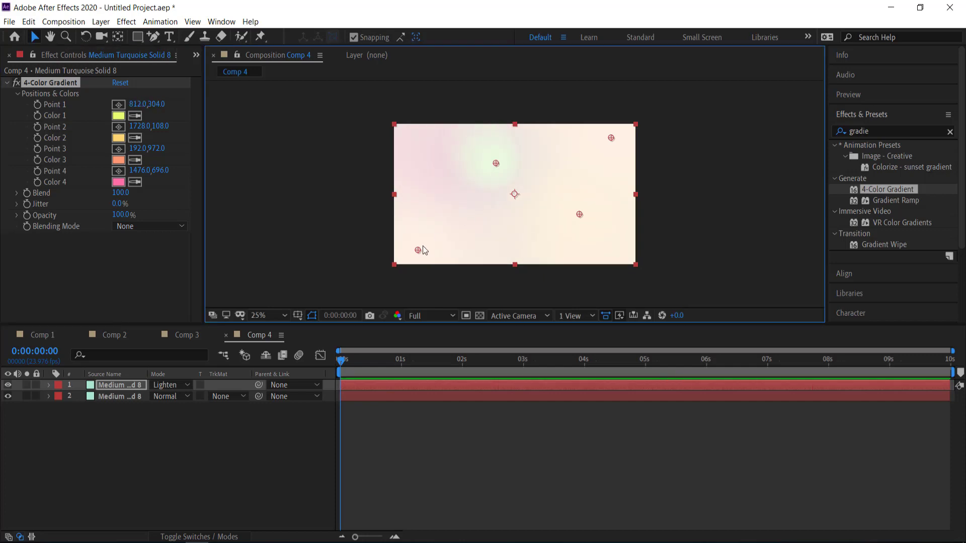
drag(521, 202, 487, 248)
drag(580, 214, 535, 149)
drag(611, 137, 471, 224)
- Change the lower gradient layer's Color 1 to deep blue 190096
click(116, 396)
click(119, 117)
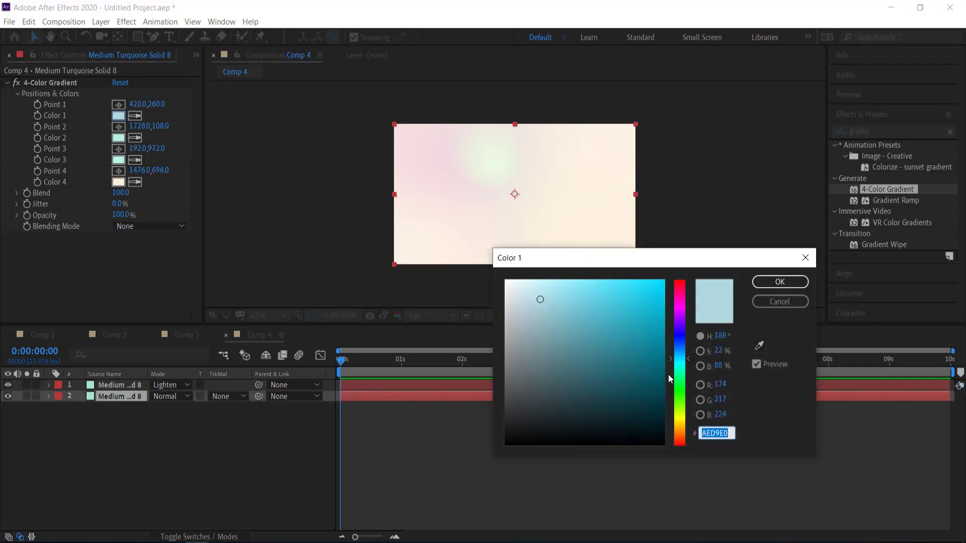
drag(690, 364, 692, 422)
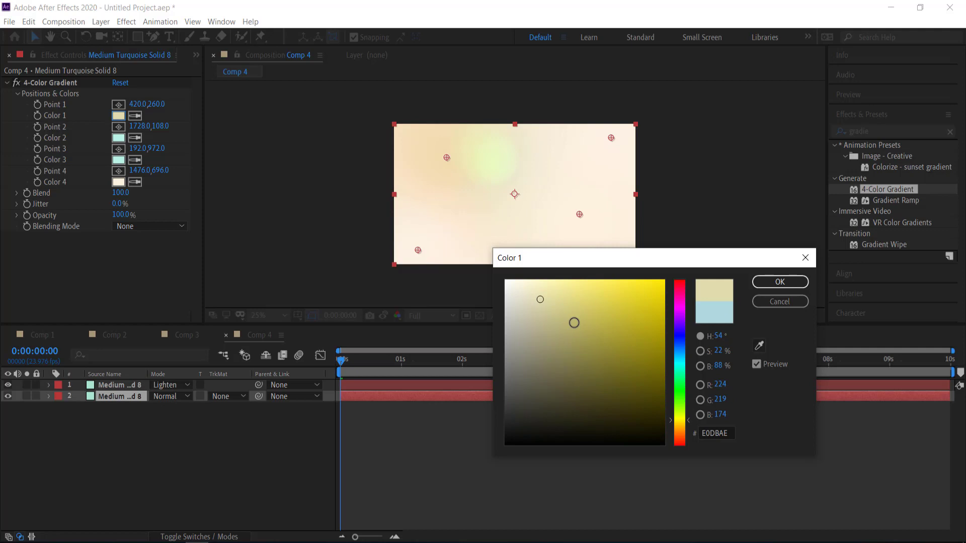
drag(543, 300, 662, 350)
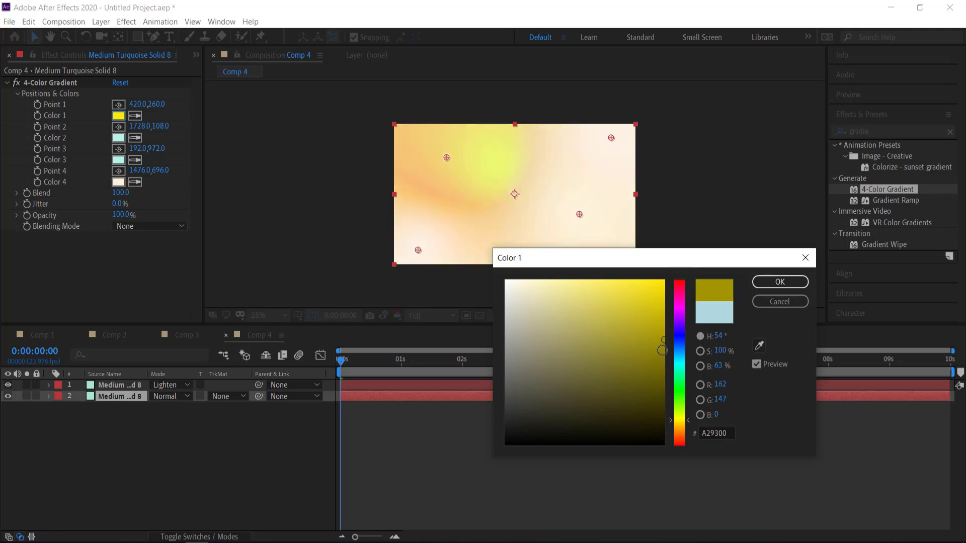
drag(650, 399, 642, 286)
mouse_move(684, 319)
mouse_down()
mouse_move(690, 281)
mouse_move(691, 362)
mouse_move(690, 333)
mouse_up()
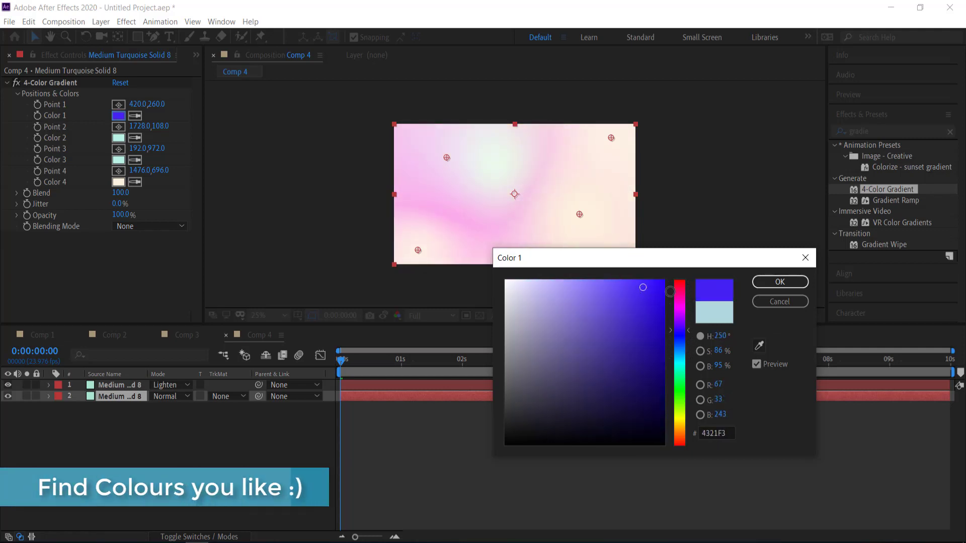
mouse_move(658, 302)
mouse_down()
mouse_move(599, 371)
mouse_move(669, 347)
mouse_up()
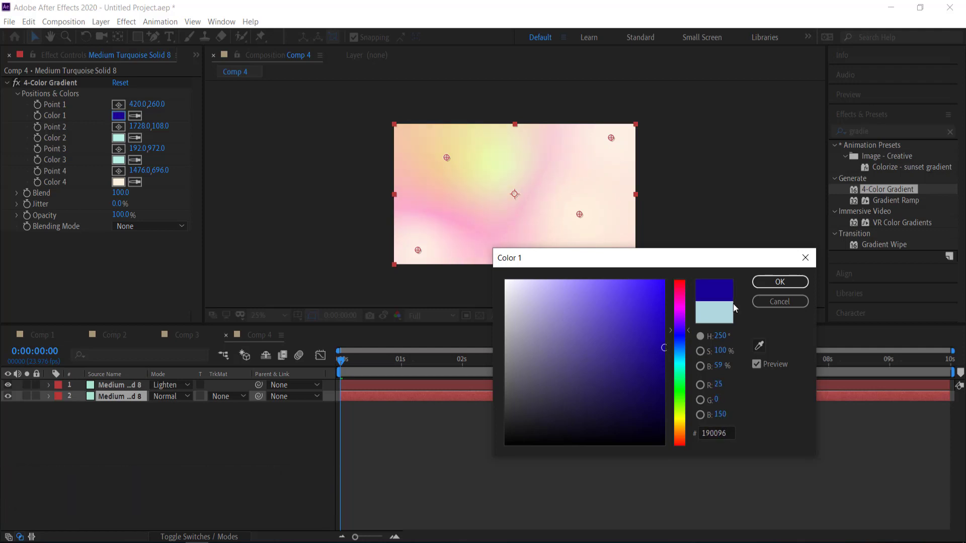
click(773, 281)
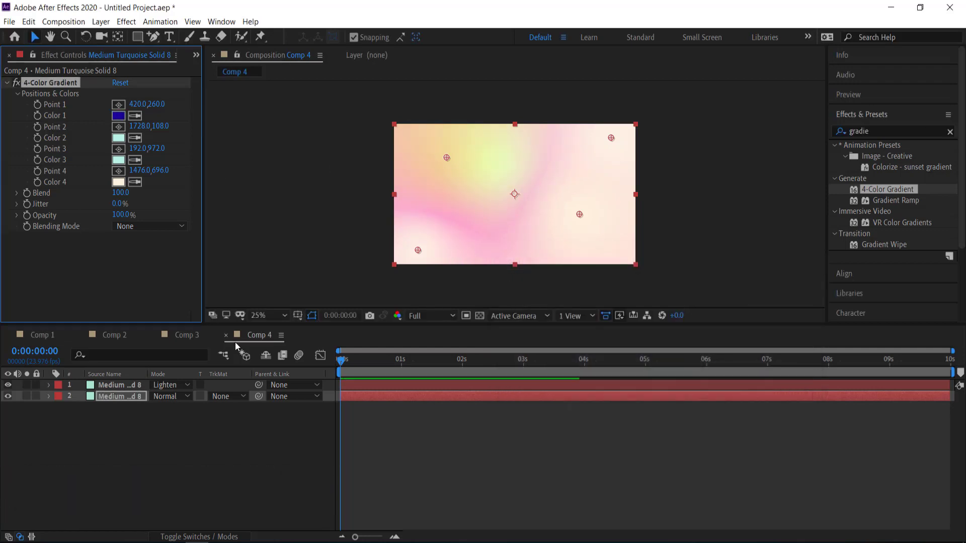
- Turn on position keyframes for all four gradient points at 0 seconds
click(113, 385)
click(121, 409)
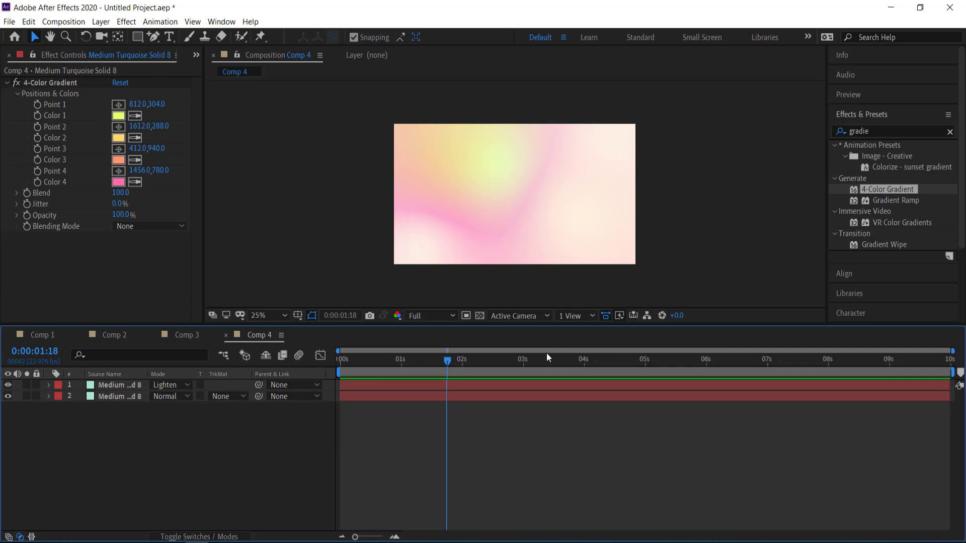
click(113, 385)
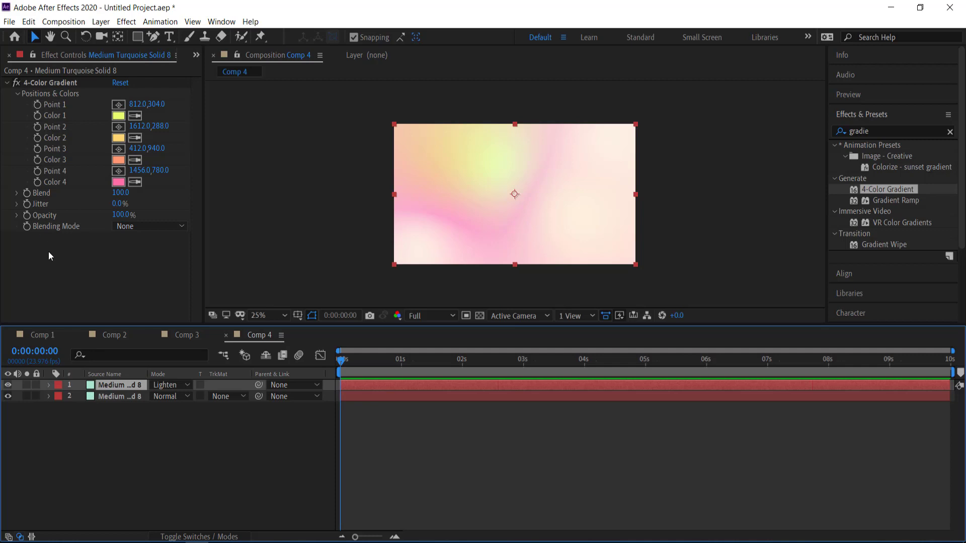
click(38, 106)
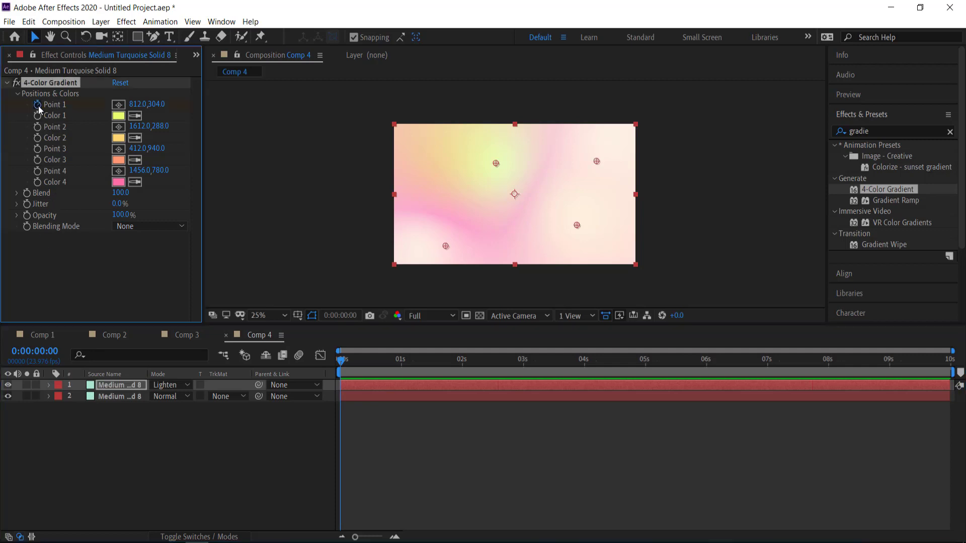
click(37, 149)
click(37, 171)
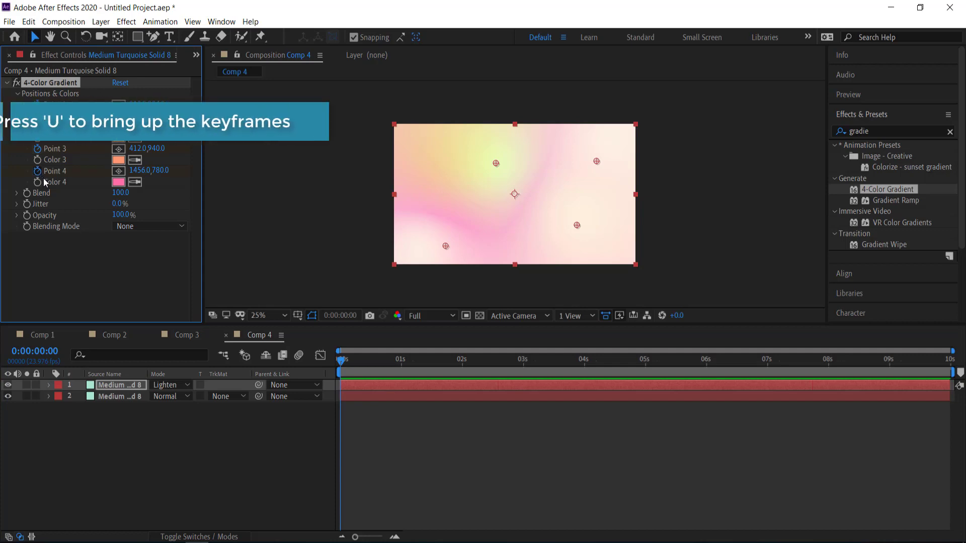
key(u)
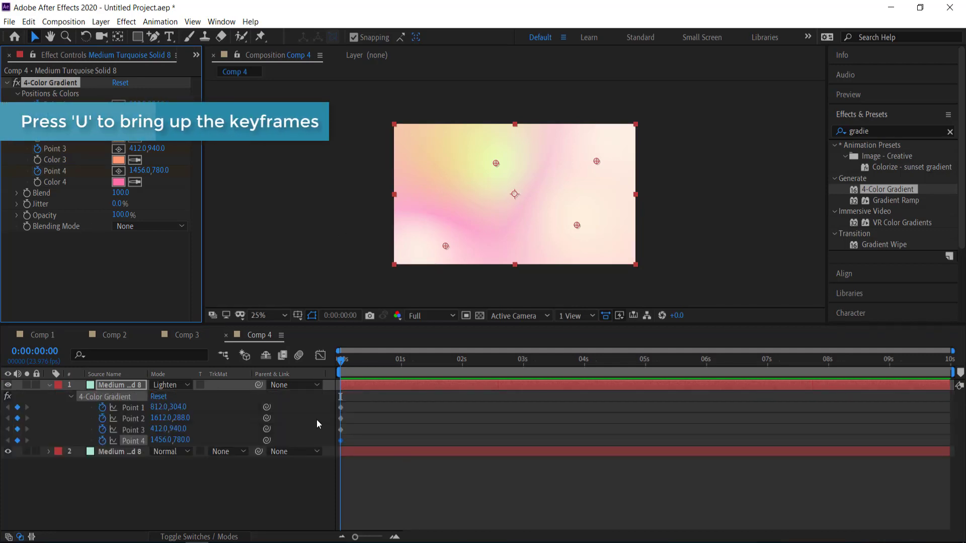
- At 2 seconds, move gradient Points 3, 4, 2 and 1 to new positions
click(343, 361)
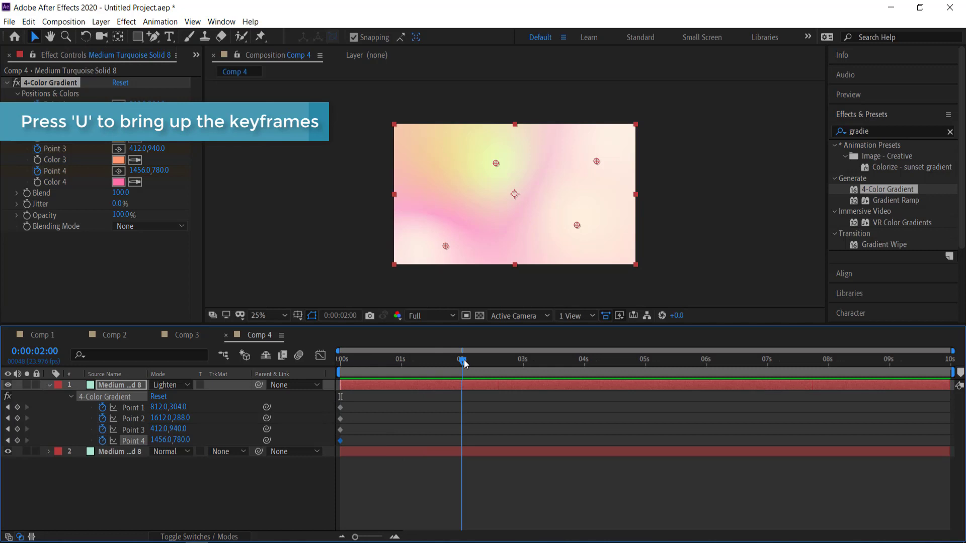
drag(447, 246, 504, 213)
drag(597, 161, 441, 211)
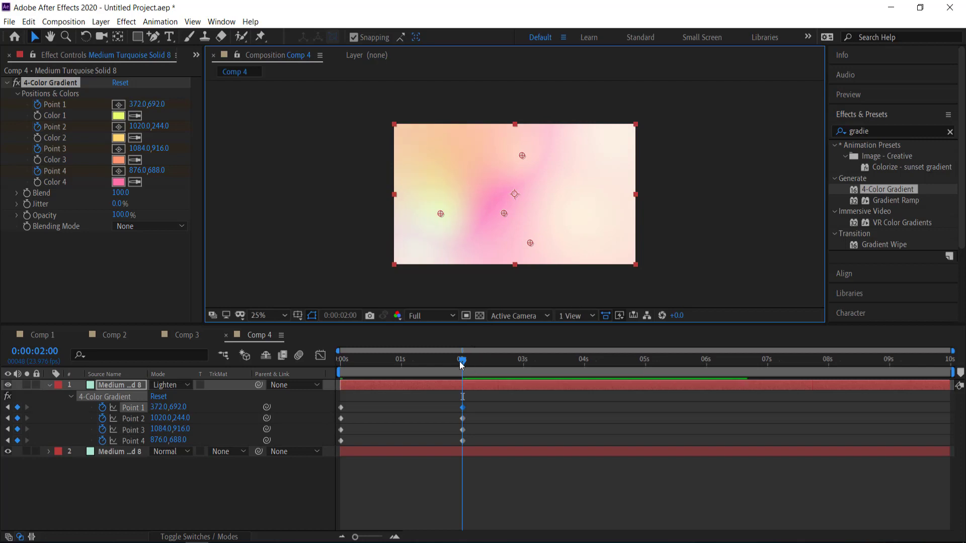
drag(459, 361, 345, 361)
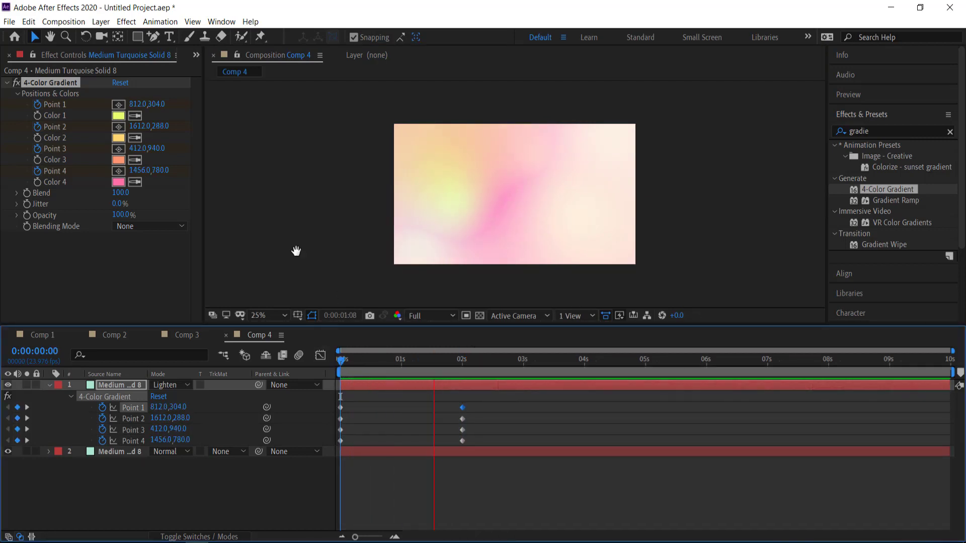
key(space)
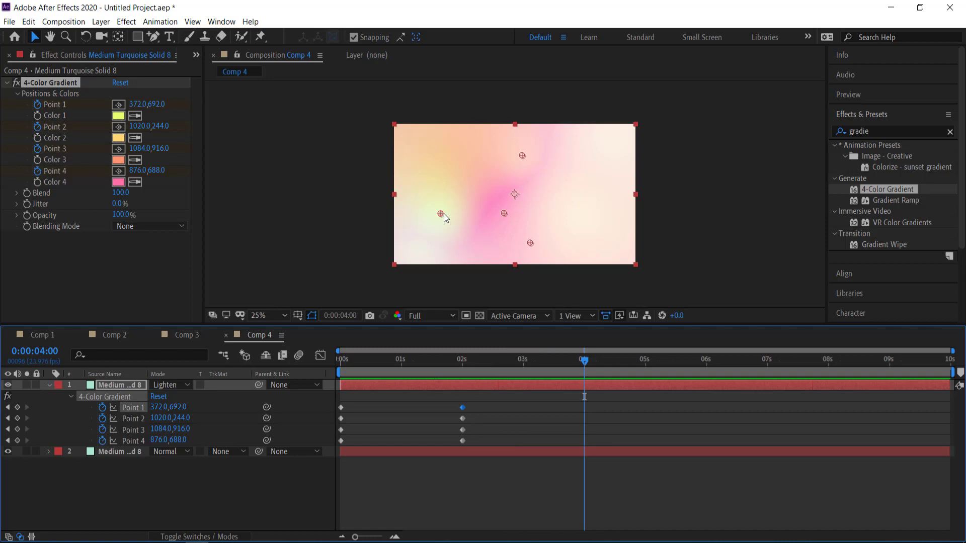
- At 4 seconds, move gradient Points 1, 3 and 2 to new positions
drag(443, 215, 442, 175)
drag(531, 243, 572, 193)
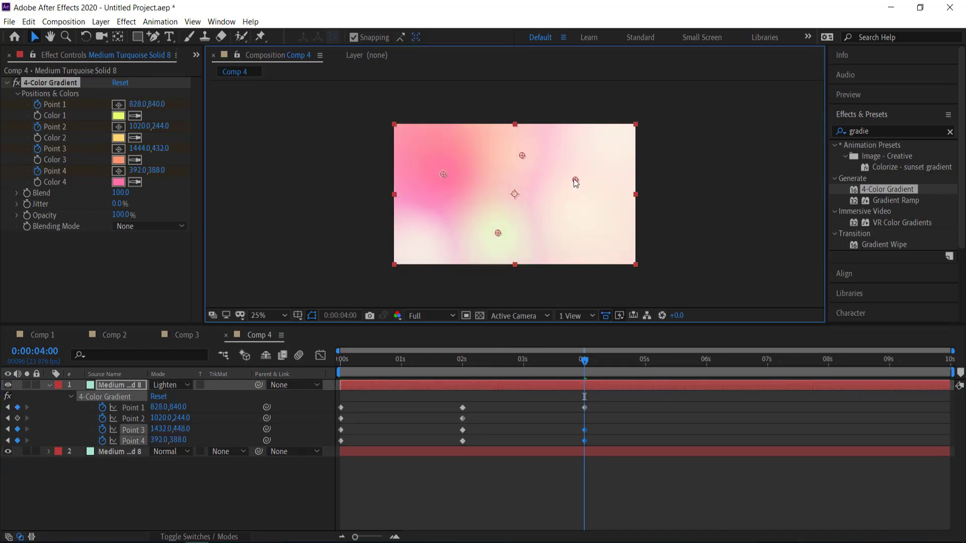
drag(523, 156, 568, 209)
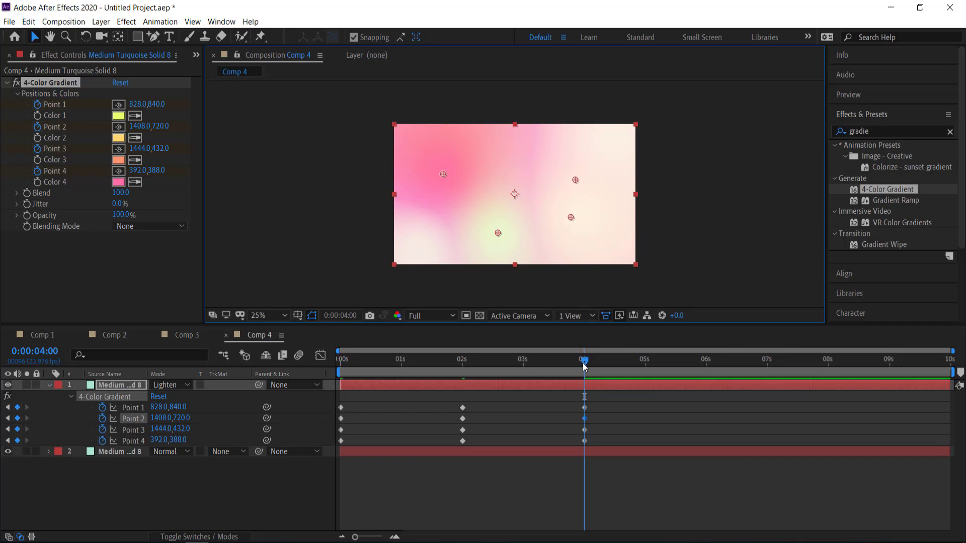
drag(582, 363, 309, 363)
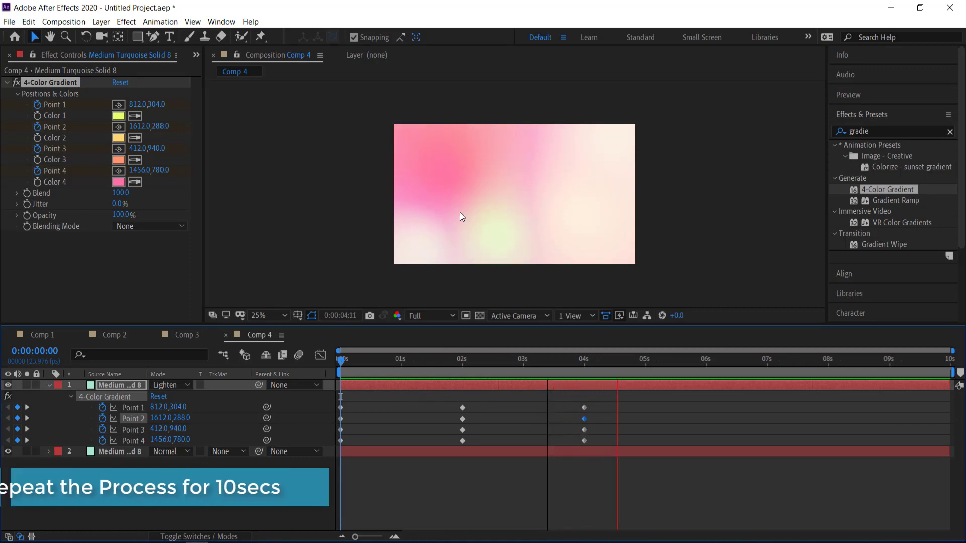
key(space)
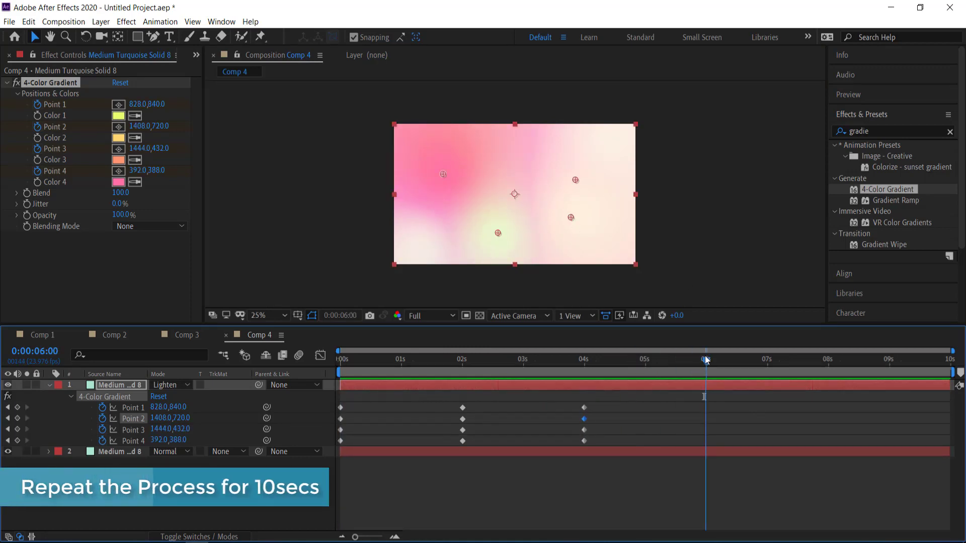
- At 6 seconds, reposition Points 3, 4 and the remaining gradient points
drag(578, 180, 571, 161)
drag(571, 217, 523, 211)
drag(498, 233, 490, 236)
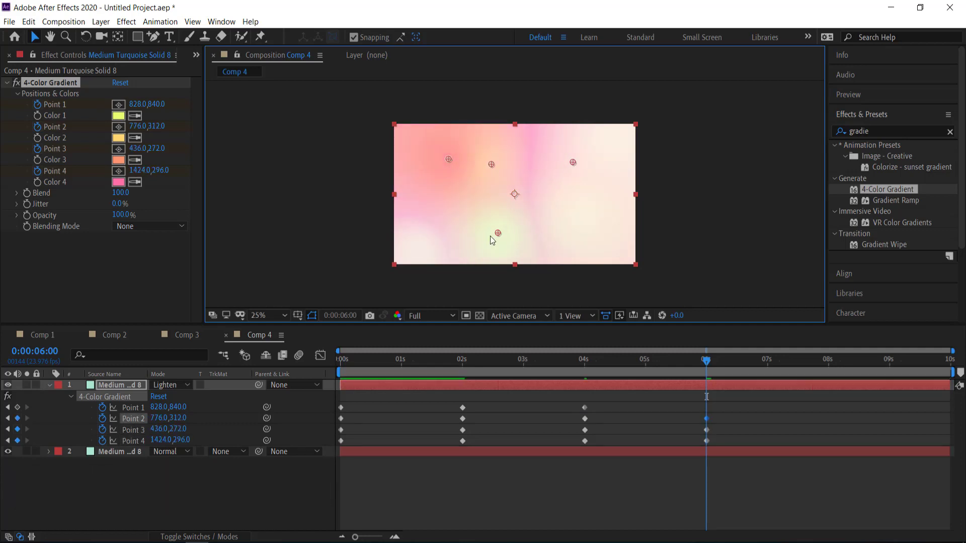
- Keyframe the points at 8 seconds and paste the 0-second keyframes at the comp's end
click(828, 360)
drag(546, 185, 517, 217)
key(End)
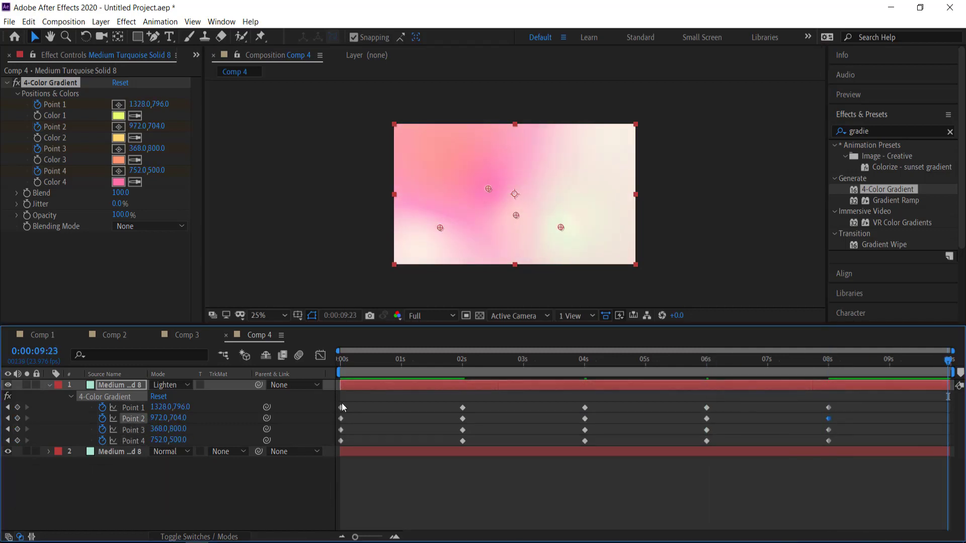
drag(342, 403, 334, 443)
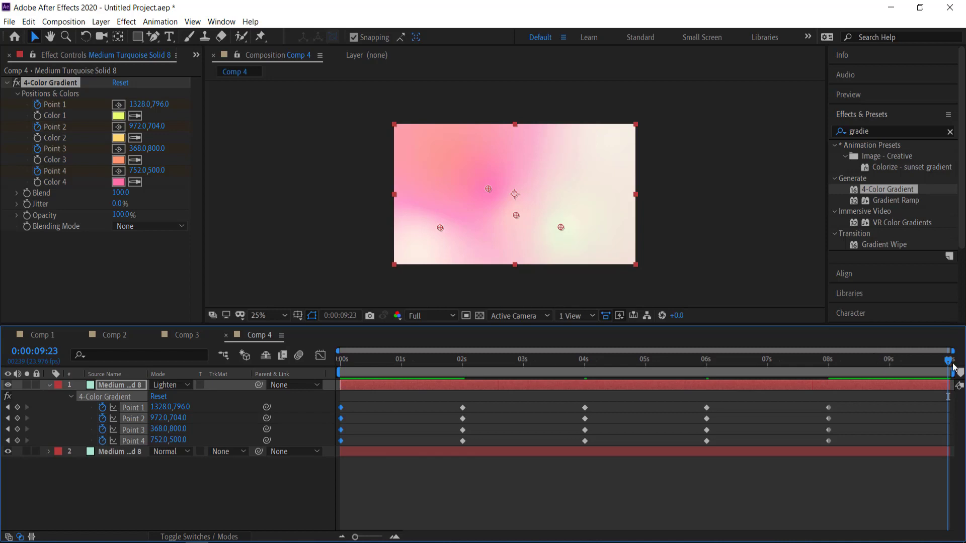
key(ctrl+c)
key(ctrl+v)
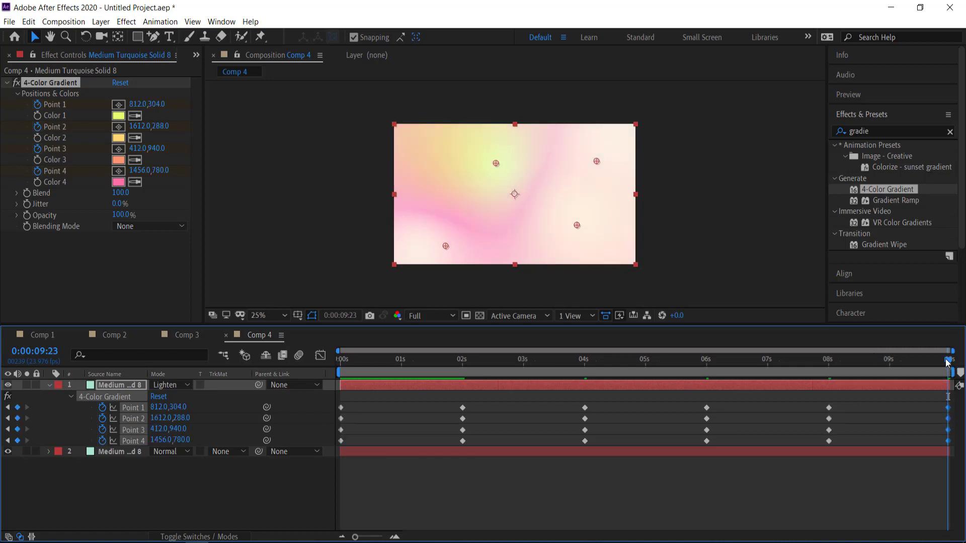
- Preview the looping gradient animation across the full 10 seconds
mouse_move(947, 362)
mouse_down()
mouse_move(321, 361)
mouse_move(933, 361)
mouse_up()
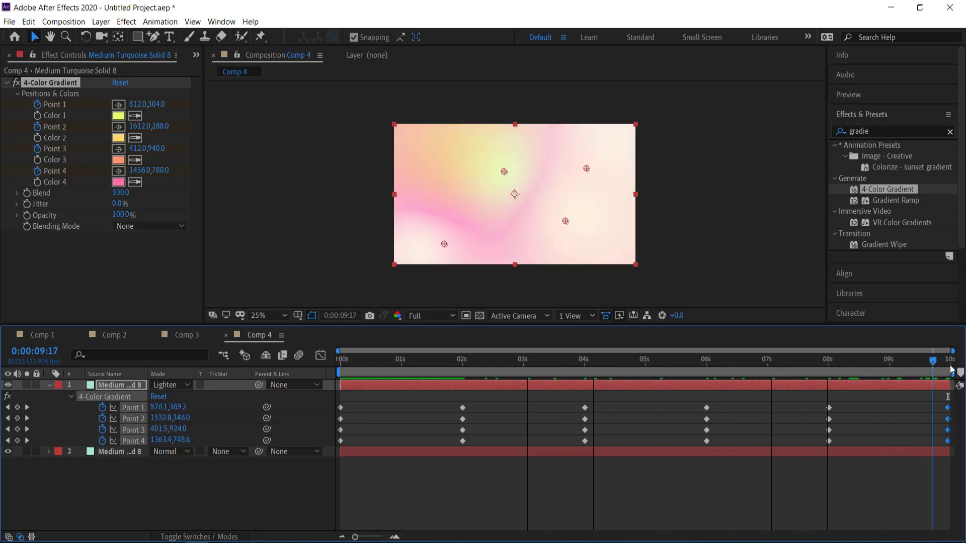
key(End)
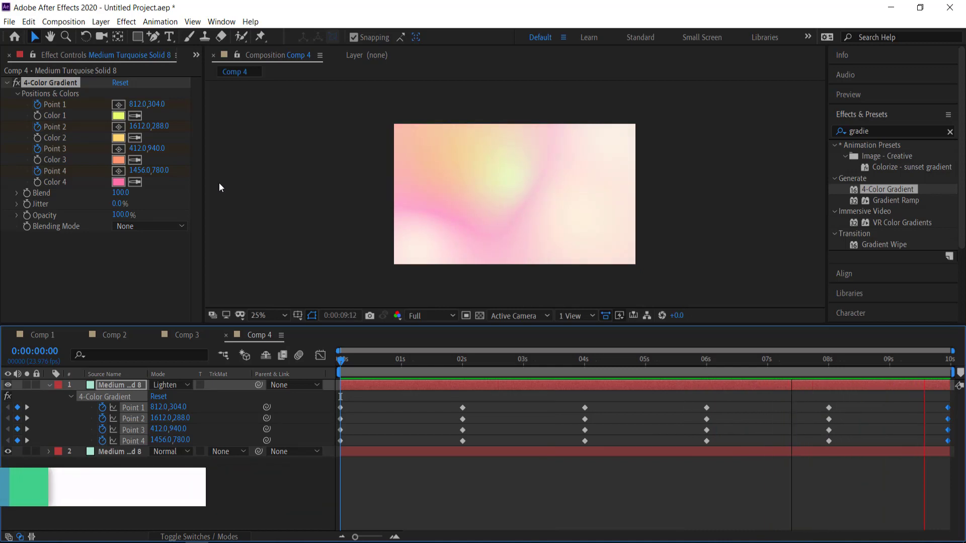
key(space)
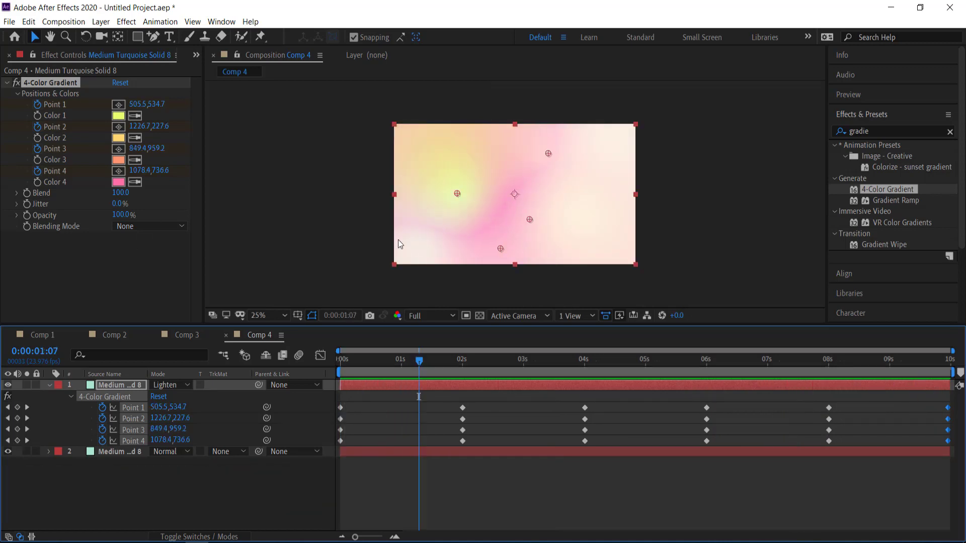
- Add an adjustment layer above the gradients and apply Mesh Warp to it
click(44, 388)
right_click(99, 427)
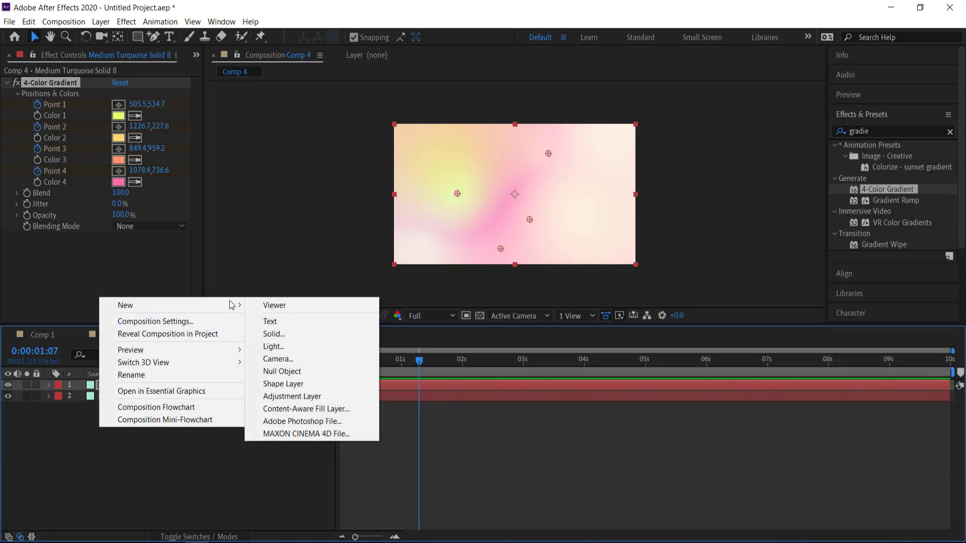
mouse_move(164, 305)
click(316, 397)
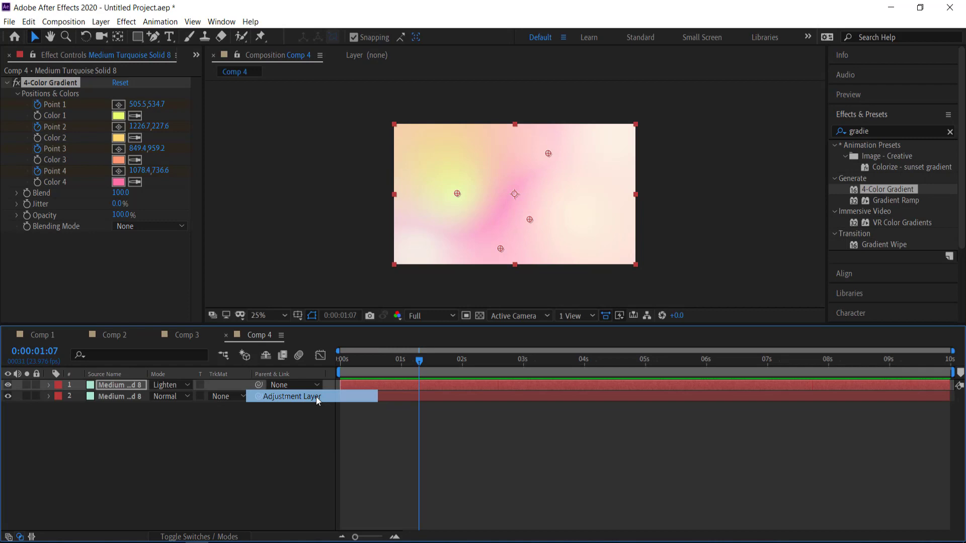
click(950, 132)
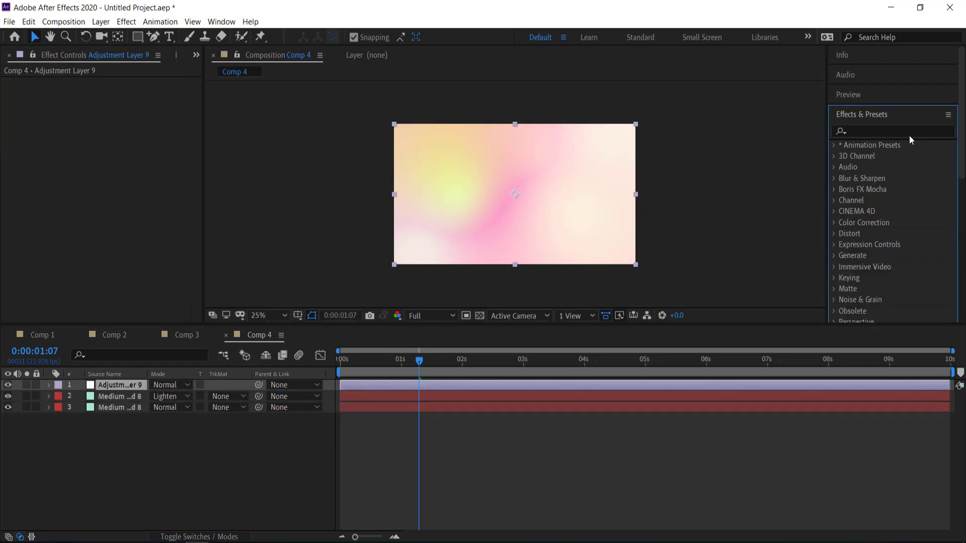
click(906, 132)
text(mesh)
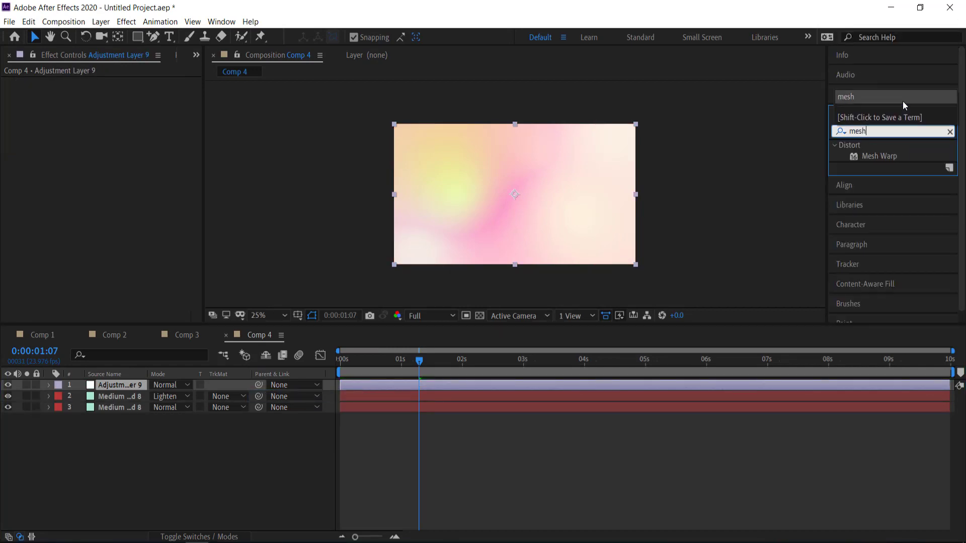
double_click(879, 157)
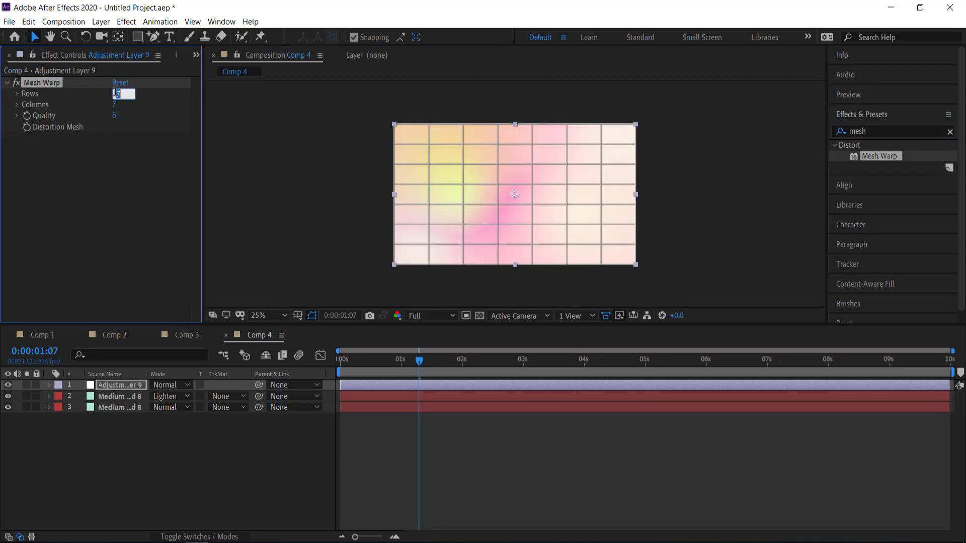
- Set Mesh Warp to 3 columns and 3 rows and display the grid
key(Tab)
text(3)
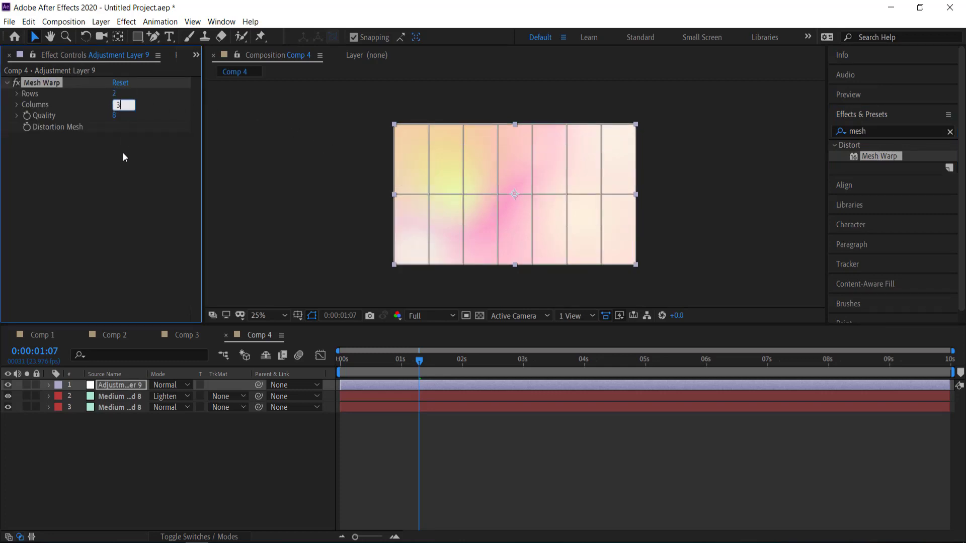
click(122, 151)
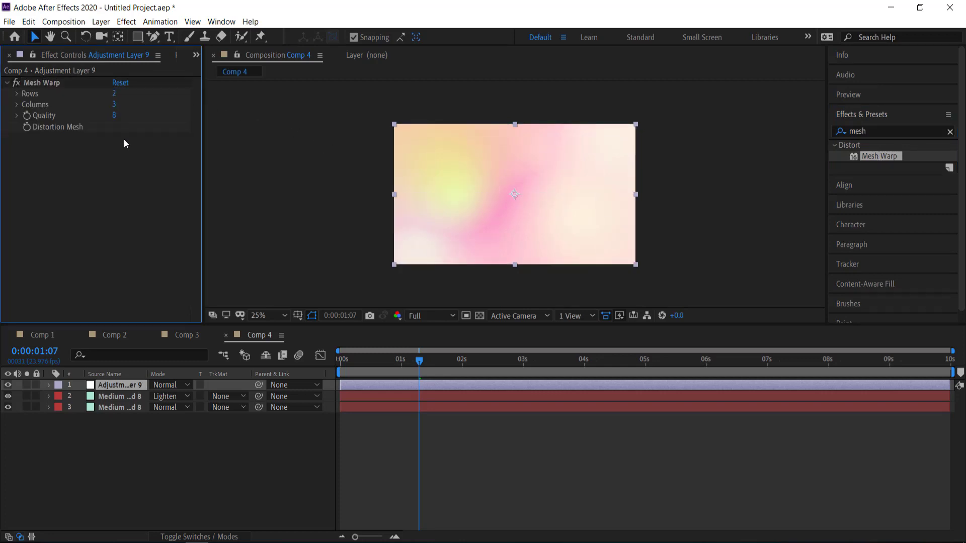
click(50, 84)
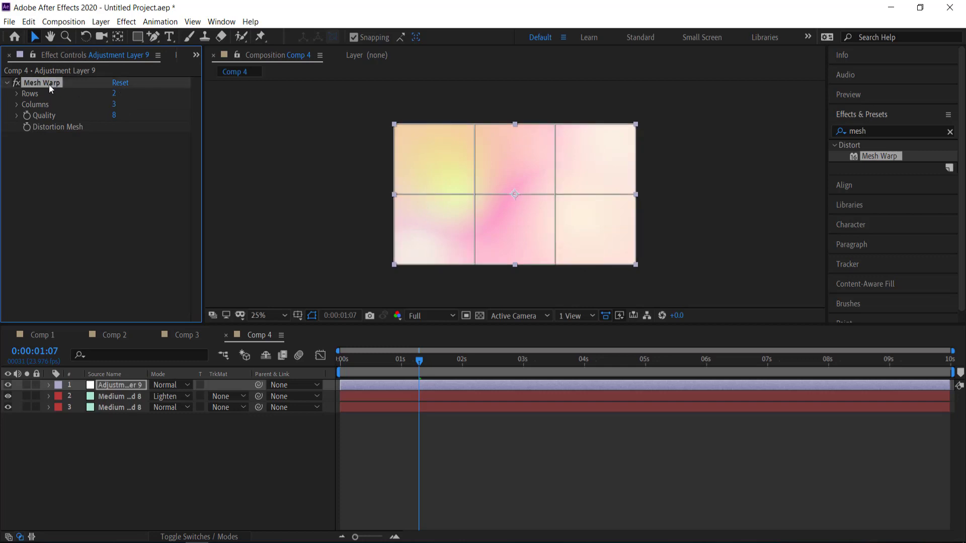
click(115, 94)
text(3)
click(115, 179)
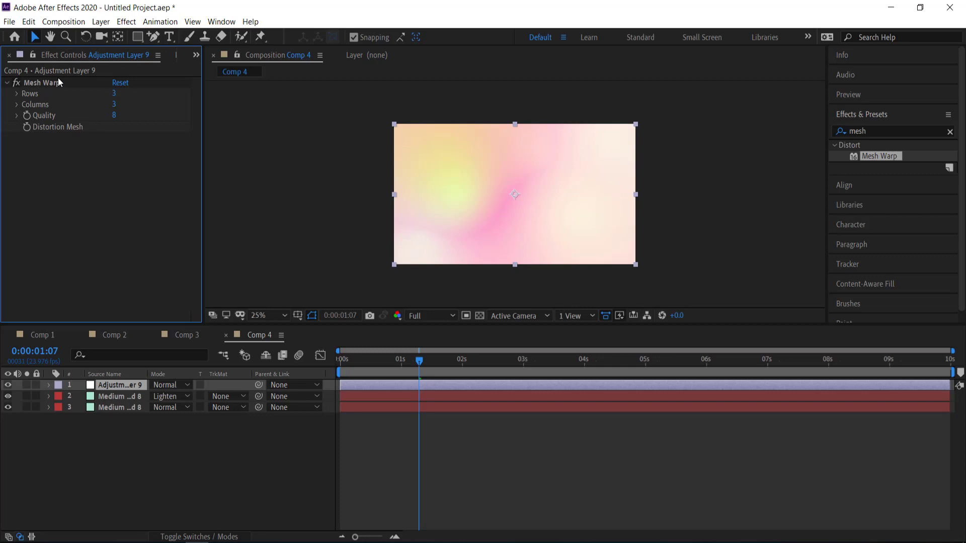
click(44, 85)
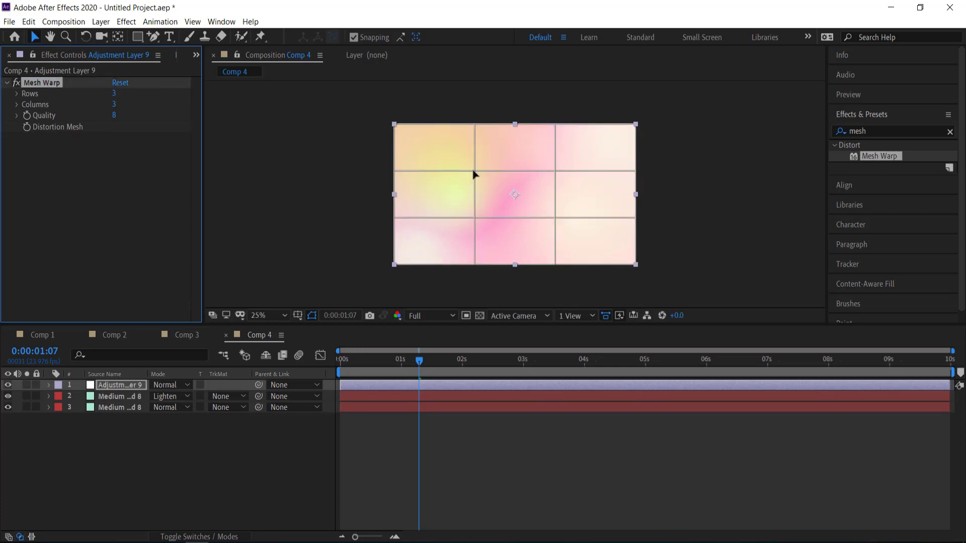
- Drag an upper-left and a centre-right mesh point and bend their curves
mouse_move(475, 171)
mouse_down()
mouse_move(491, 160)
mouse_move(451, 153)
mouse_move(473, 175)
mouse_move(450, 162)
mouse_move(439, 177)
mouse_move(488, 165)
mouse_move(500, 148)
mouse_move(470, 163)
mouse_up()
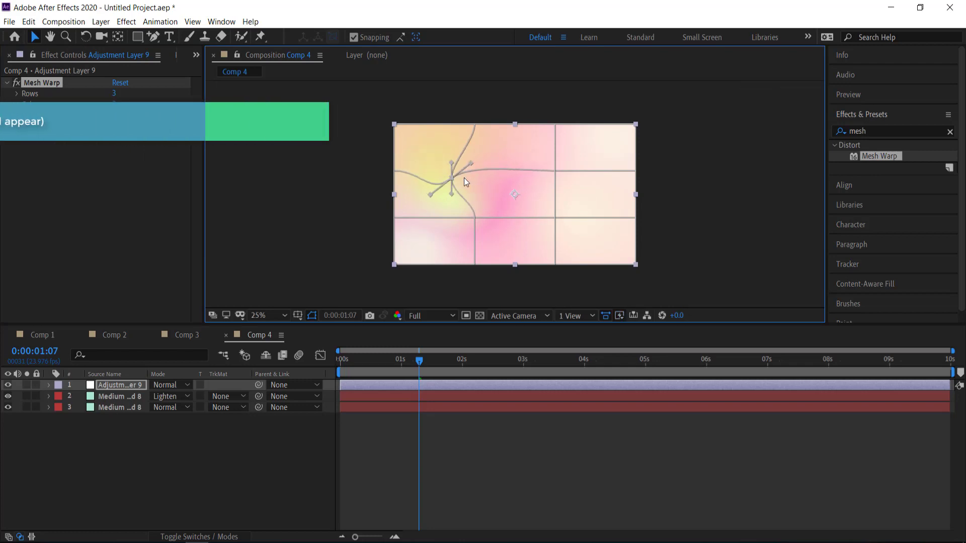
drag(451, 194, 487, 195)
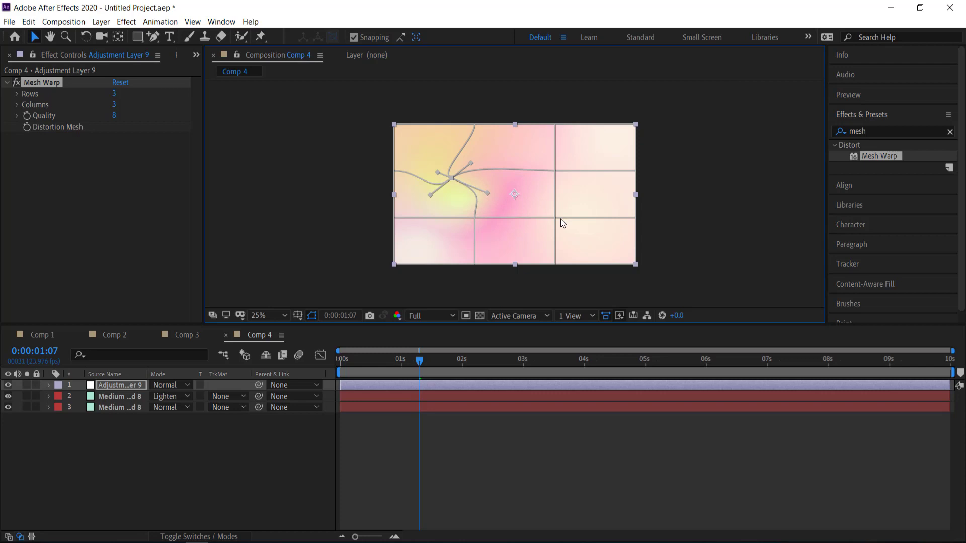
drag(555, 217, 514, 200)
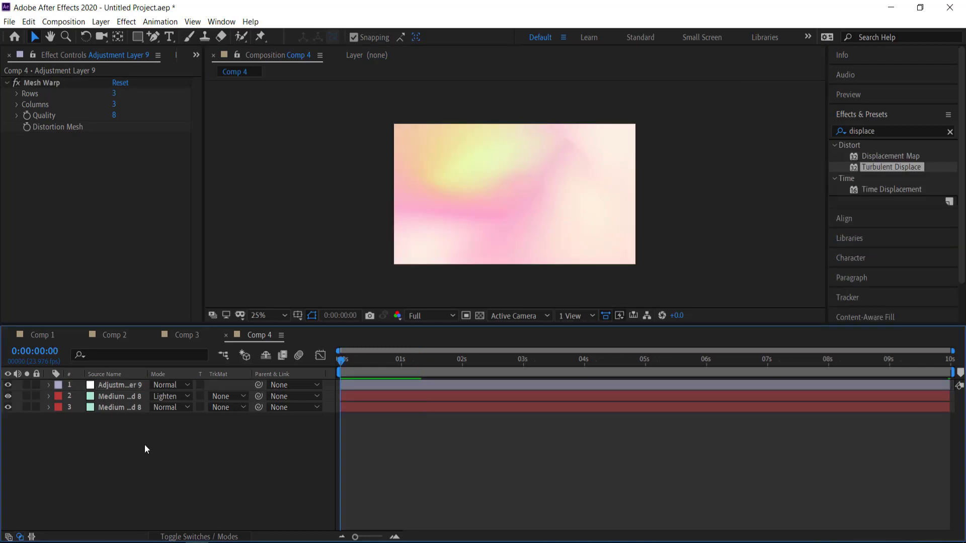
- Create Adjustment Layer 11 with Turbulent Displace at default Amount 50, Size 100
right_click(136, 445)
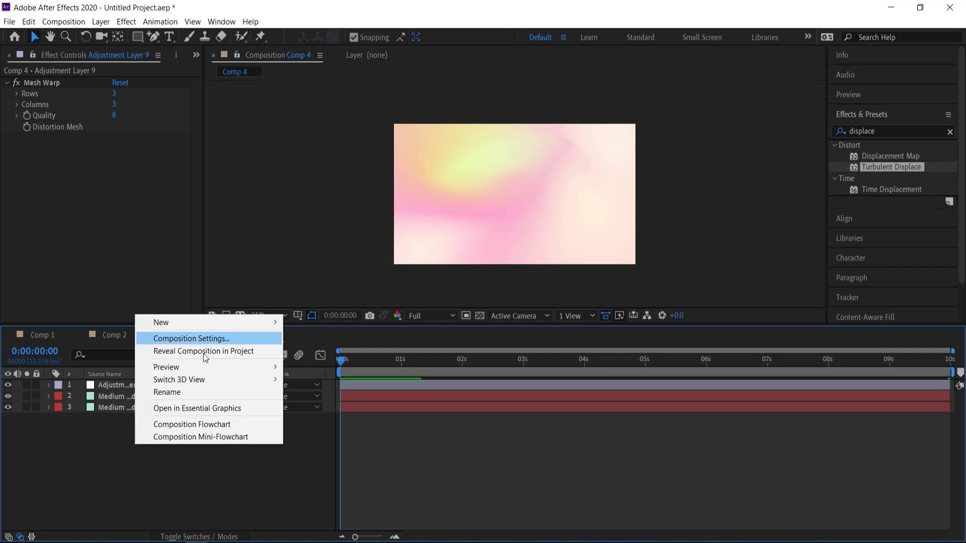
mouse_move(166, 322)
click(349, 413)
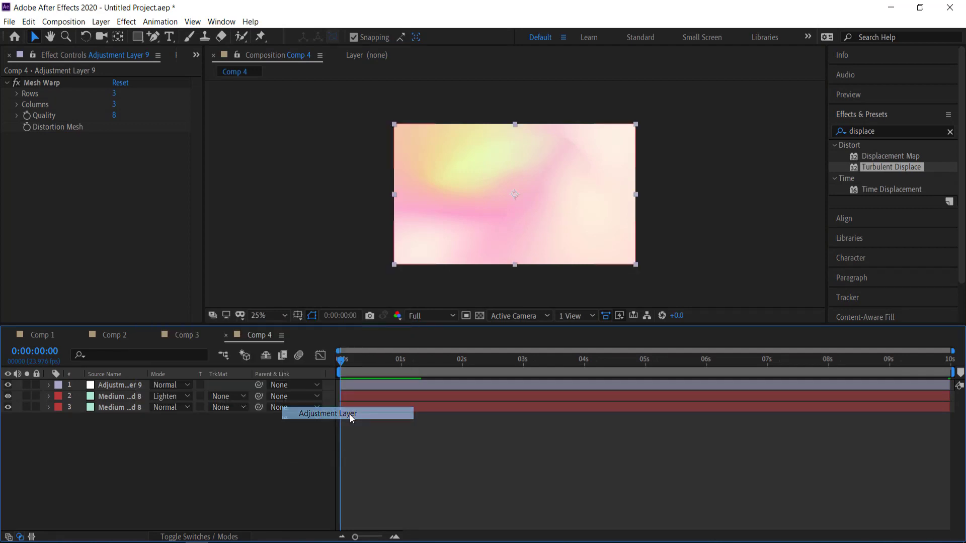
click(912, 135)
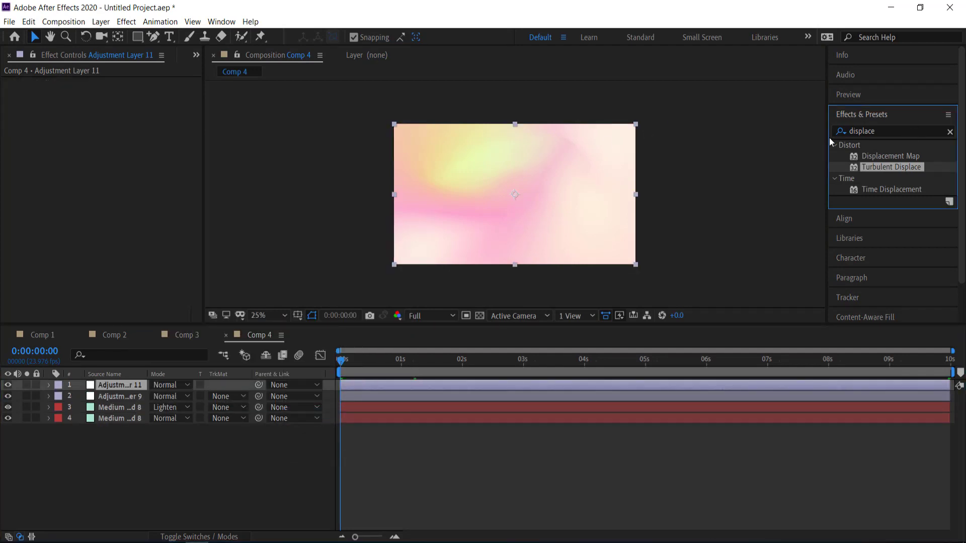
double_click(882, 166)
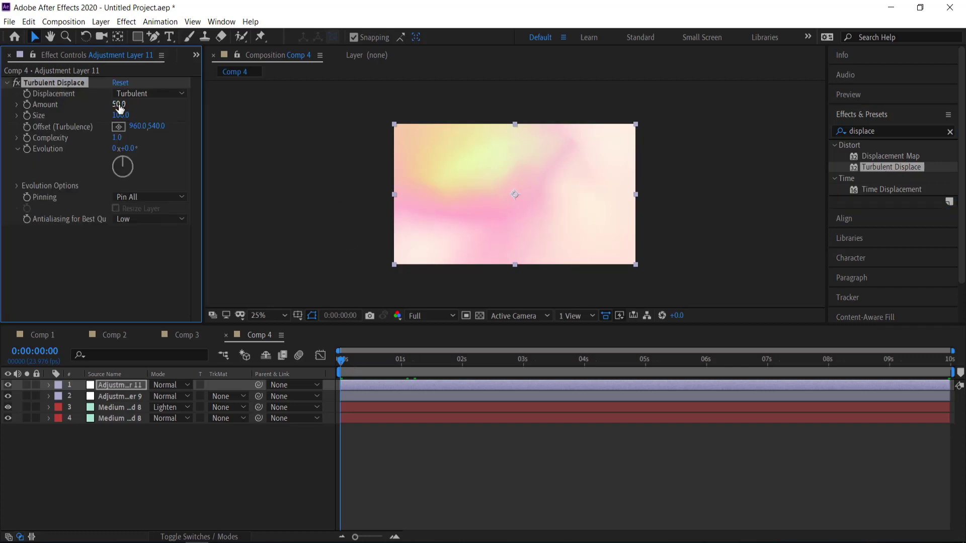
- Raise the Turbulent Displace Amount to 120, previewing the warp at later frames
drag(120, 104, 152, 105)
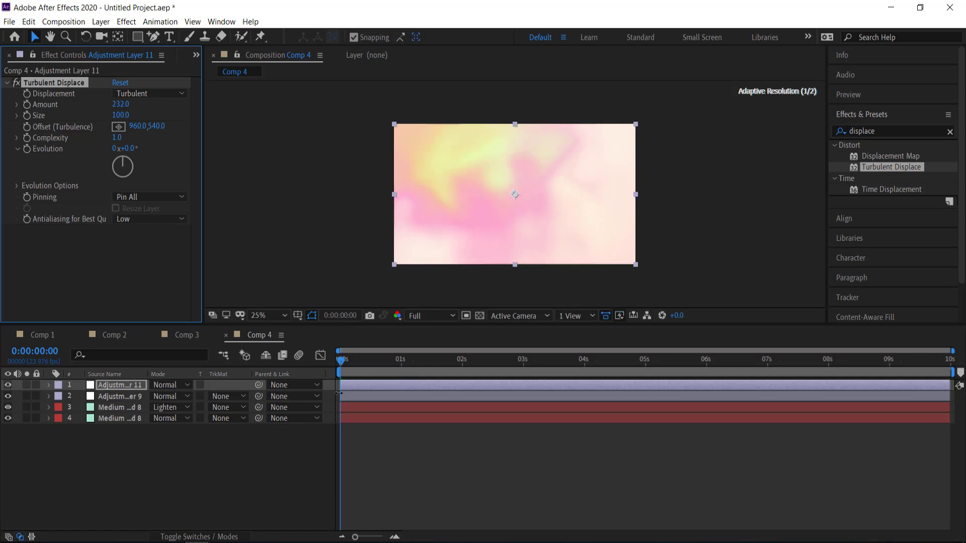
drag(342, 359, 604, 349)
drag(123, 105, 157, 115)
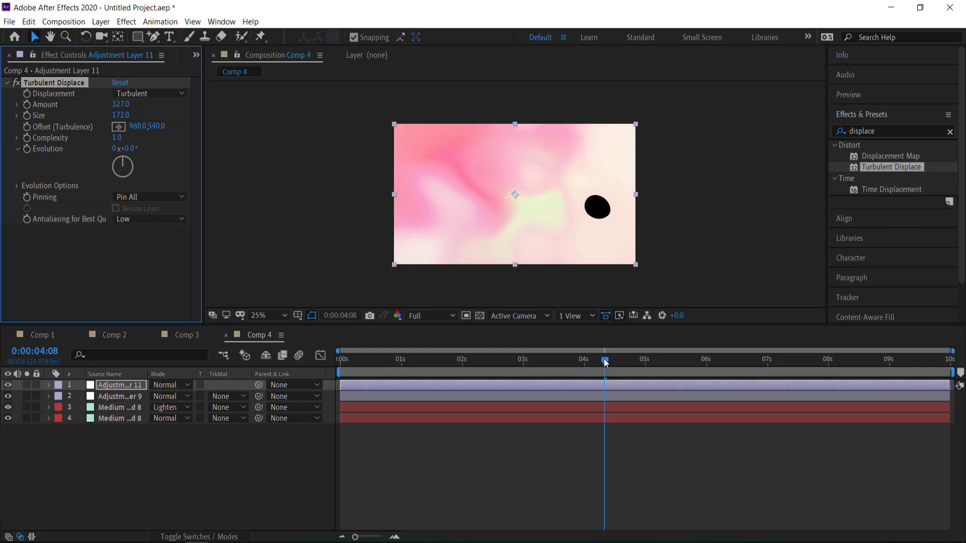
drag(605, 362, 479, 364)
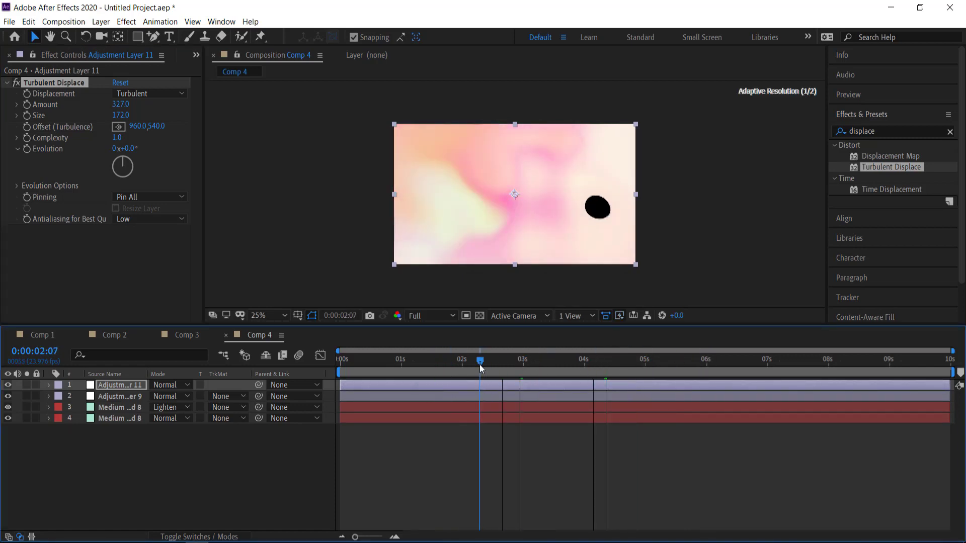
click(121, 104)
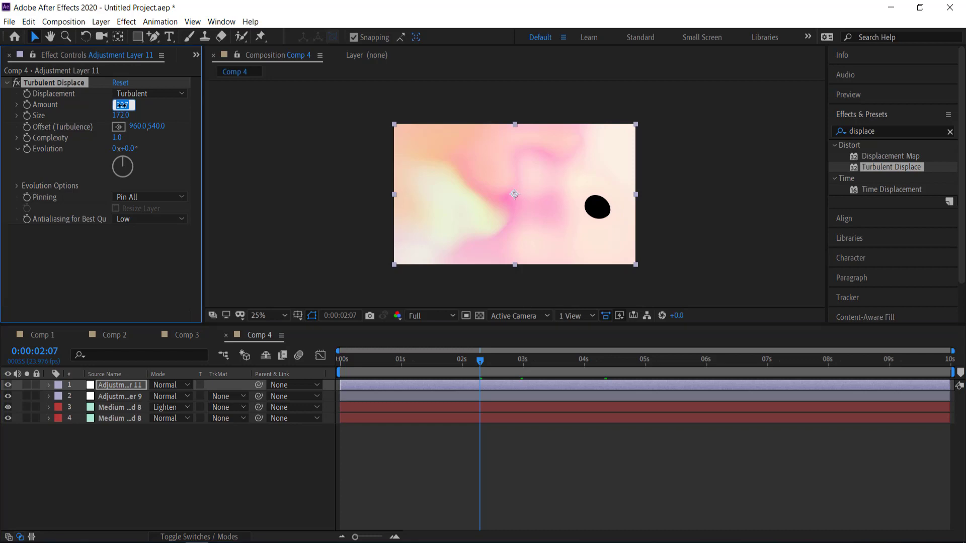
key(Return)
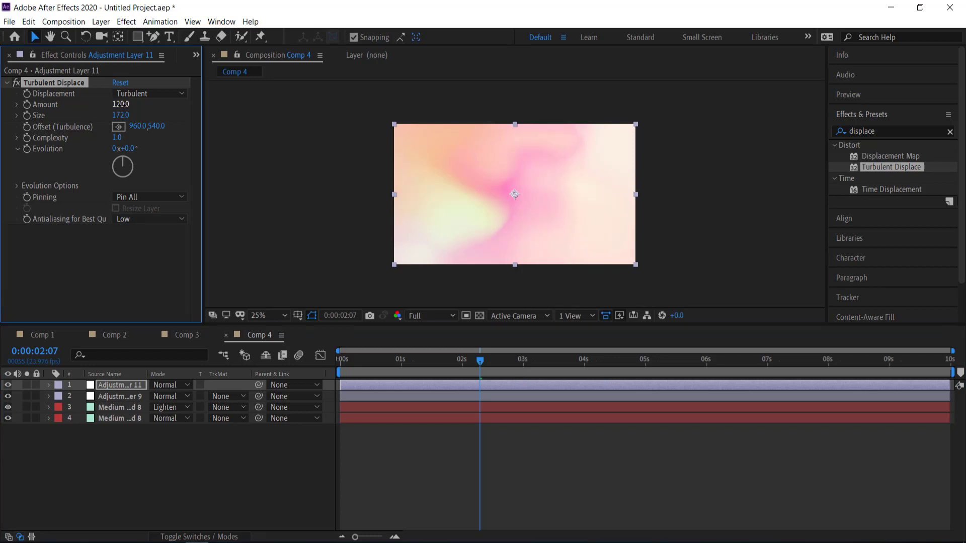
- Set the turbulence Size to 400 (after trying 300), previewing the warp across the timeline
click(123, 115)
key(Return)
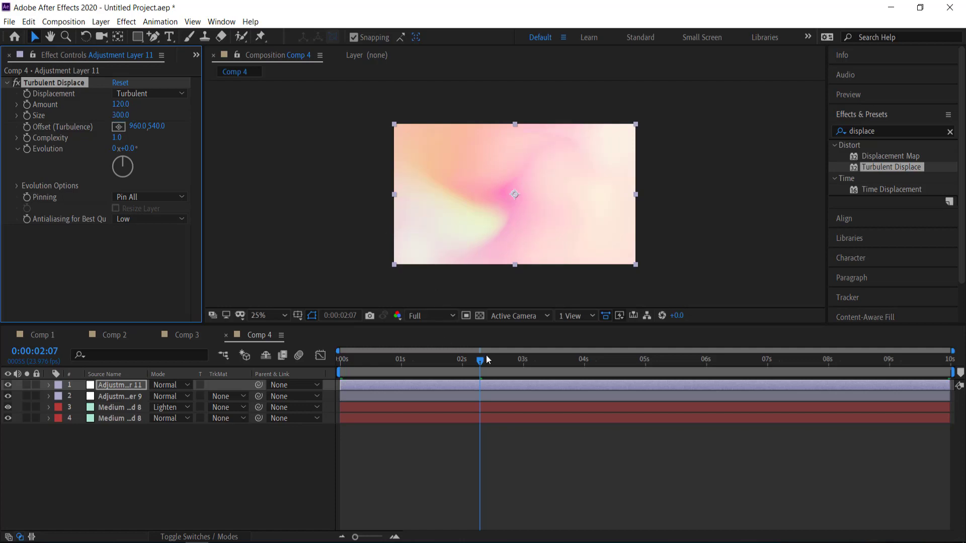
drag(479, 360, 351, 363)
click(121, 116)
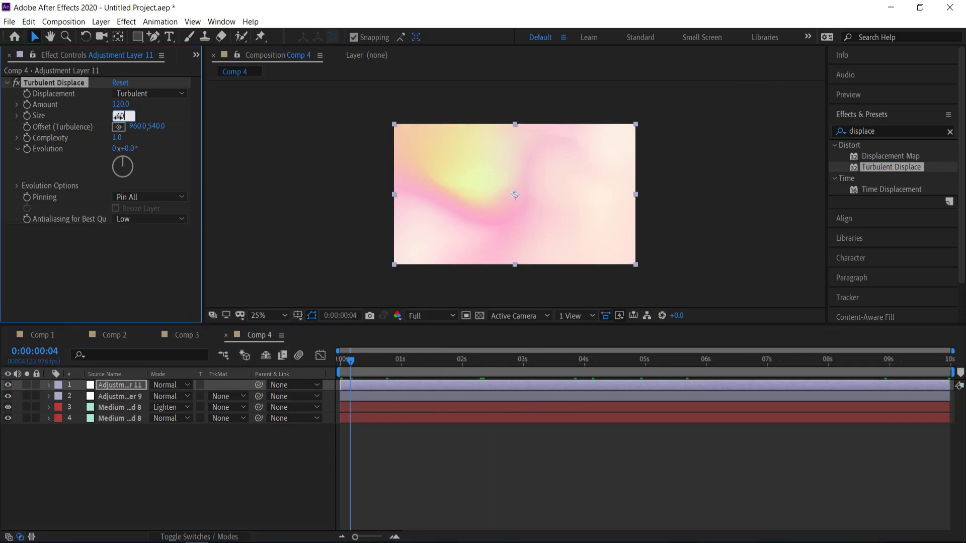
key(Return)
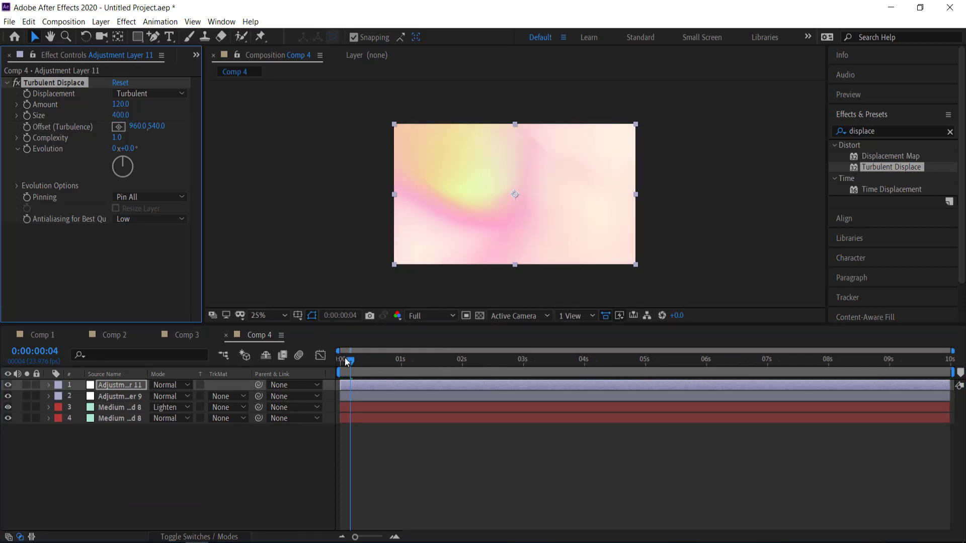
drag(346, 361, 232, 373)
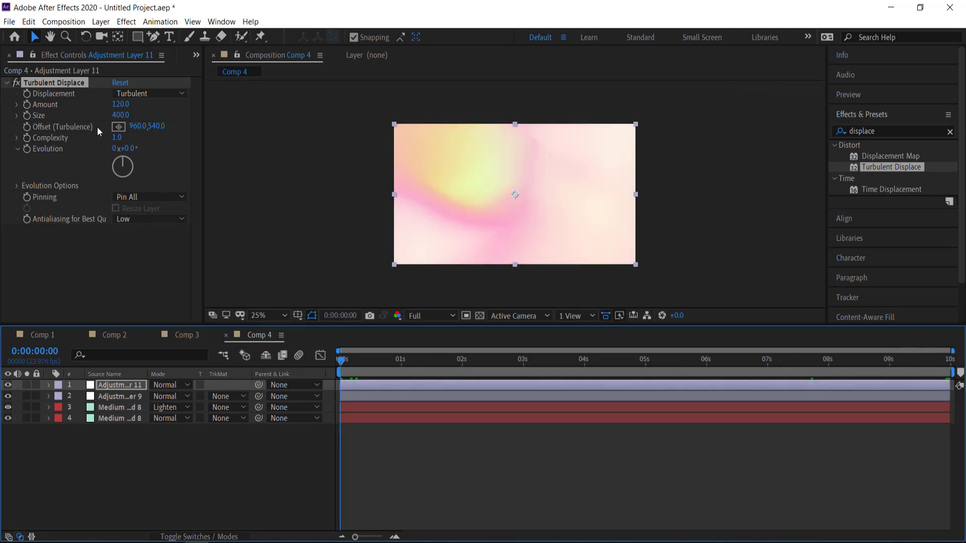
- Keyframe Evolution from 0x+0.0° at the start to 2x+0.0° at the last frame
click(27, 149)
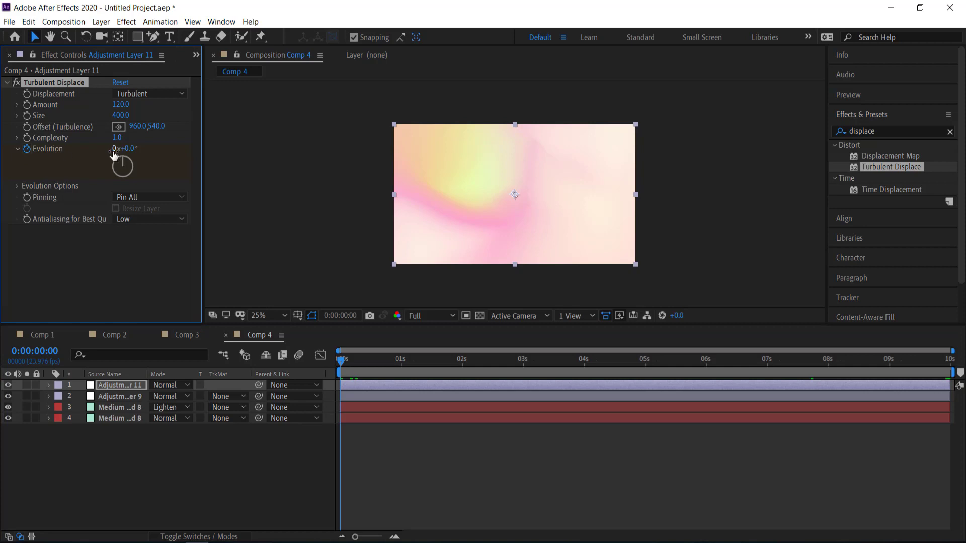
key(u)
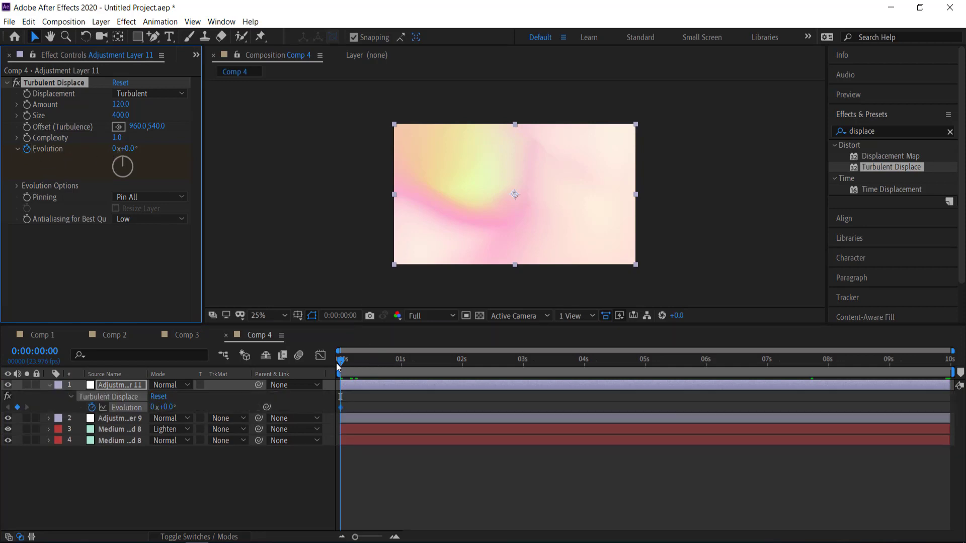
drag(338, 363, 949, 359)
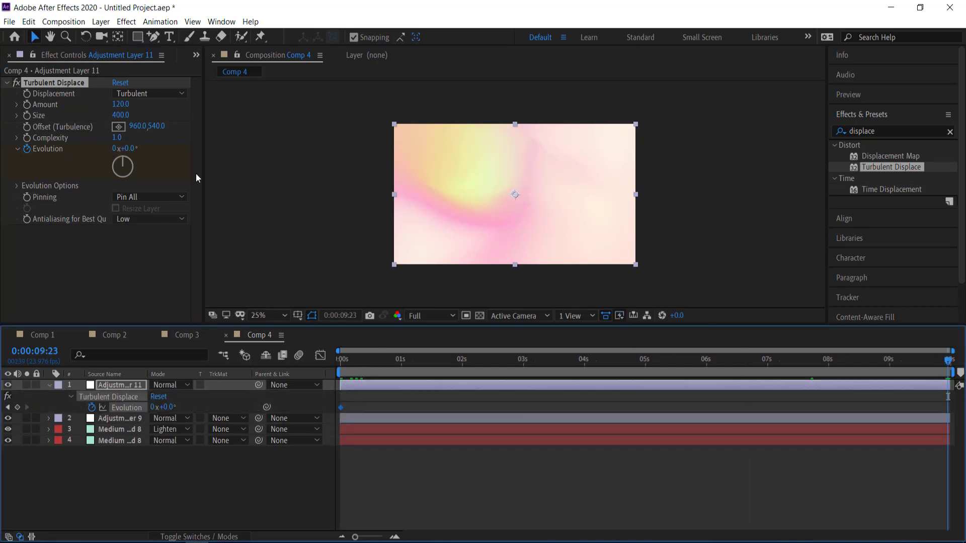
click(113, 149)
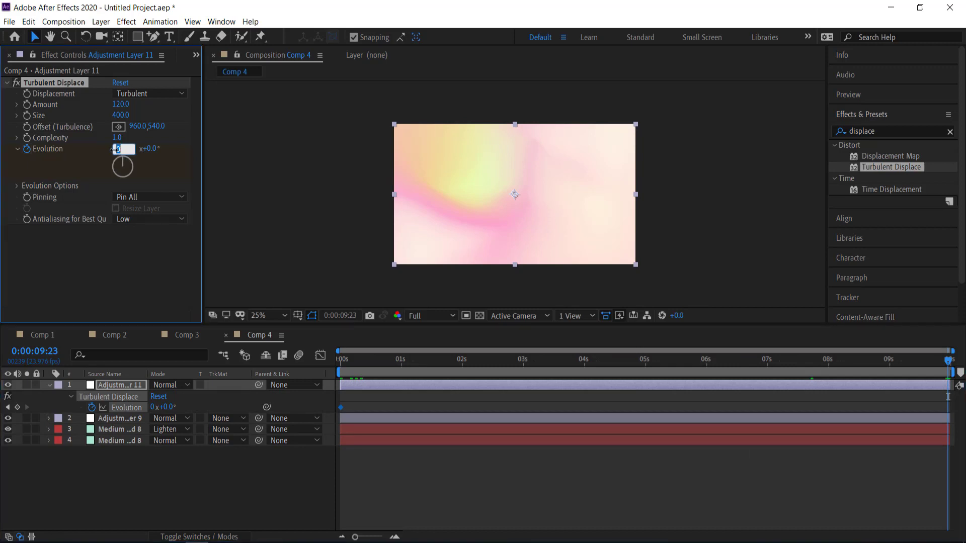
key(Return)
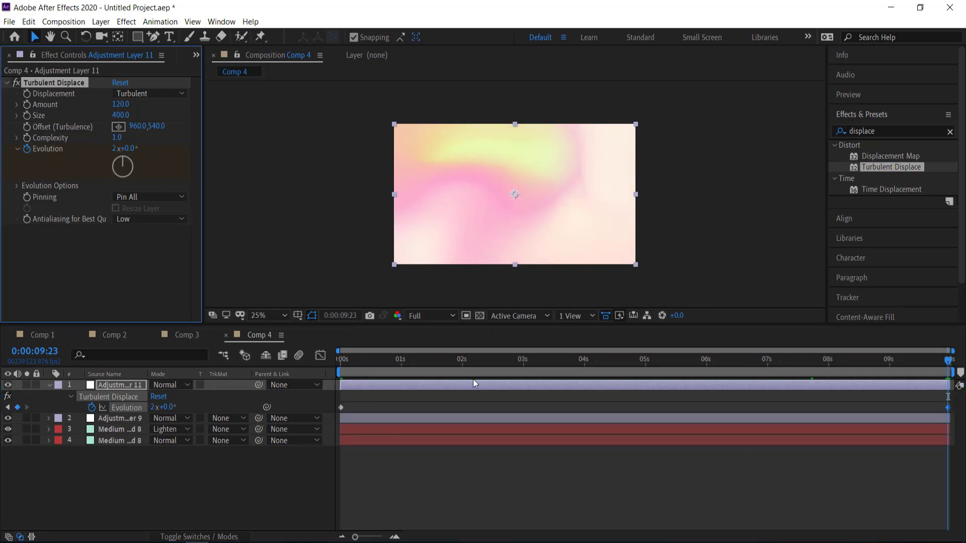
drag(351, 357, 818, 364)
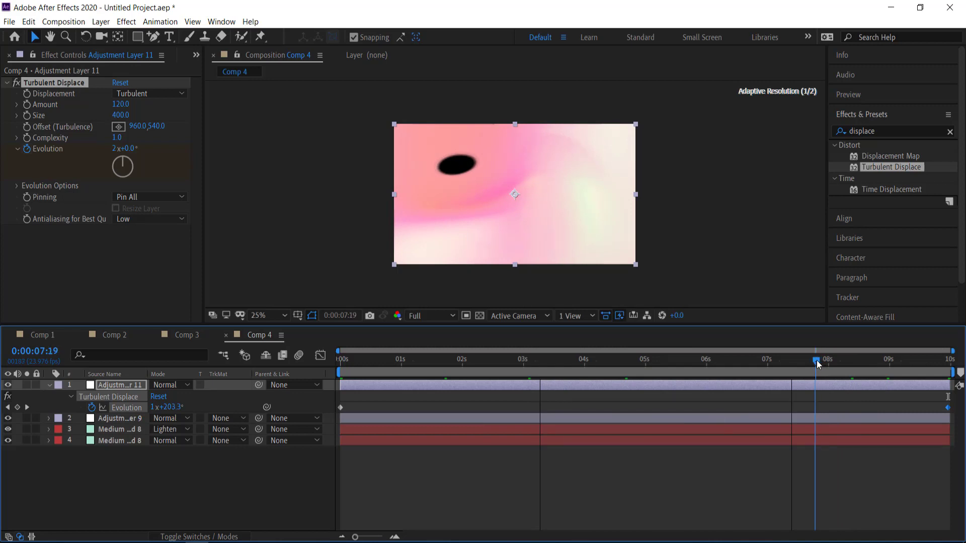
- Lower the Turbulent Displace Amount from 120 to 100
click(120, 105)
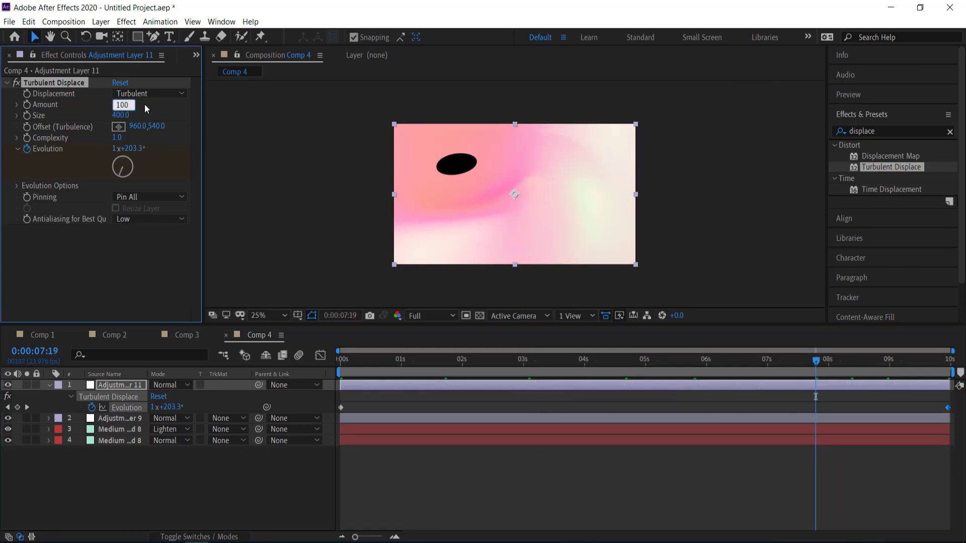
key(Return)
drag(816, 361, 381, 360)
drag(447, 337, 307, 370)
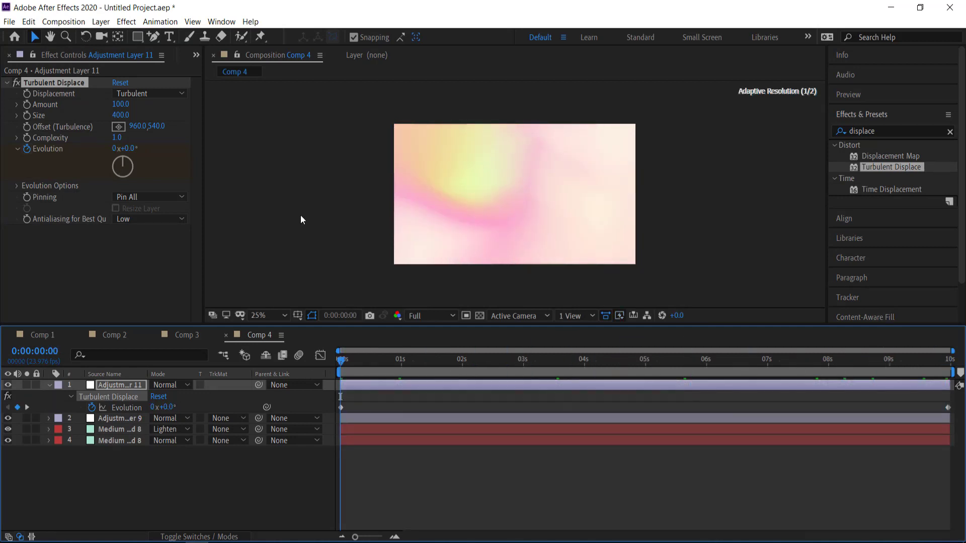
key(space)
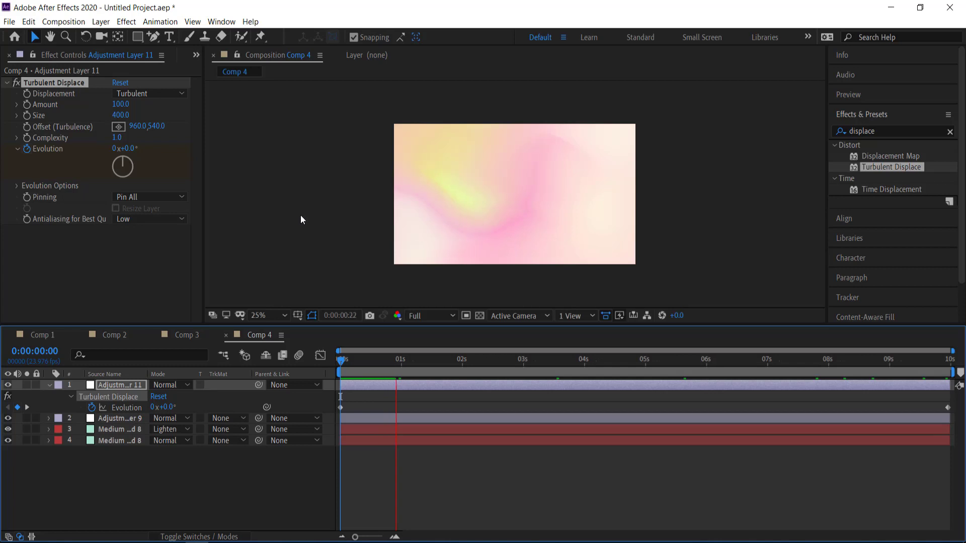
key(space)
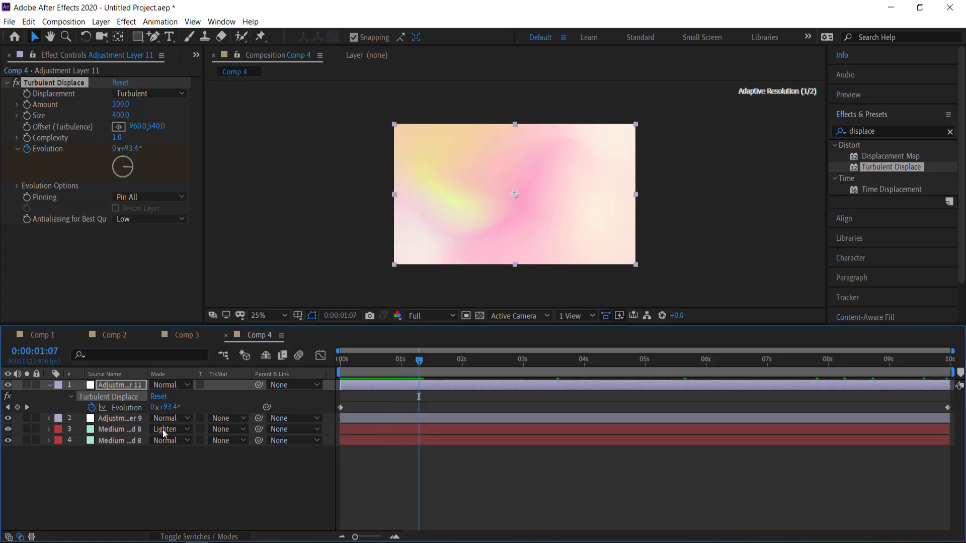
drag(148, 460, 92, 385)
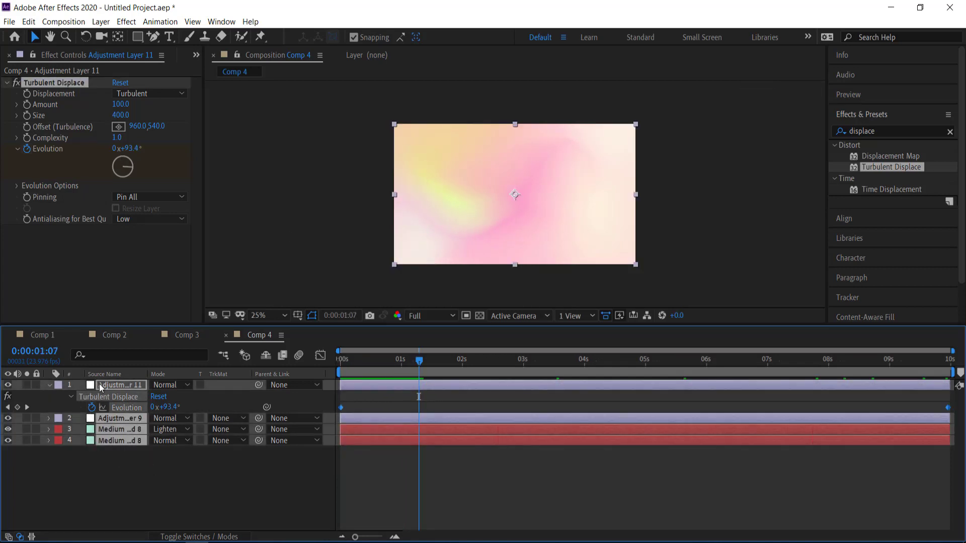
- Pre-compose all four Comp 4 layers into a nested comp named 'gradient', then return to the start
right_click(101, 386)
click(154, 335)
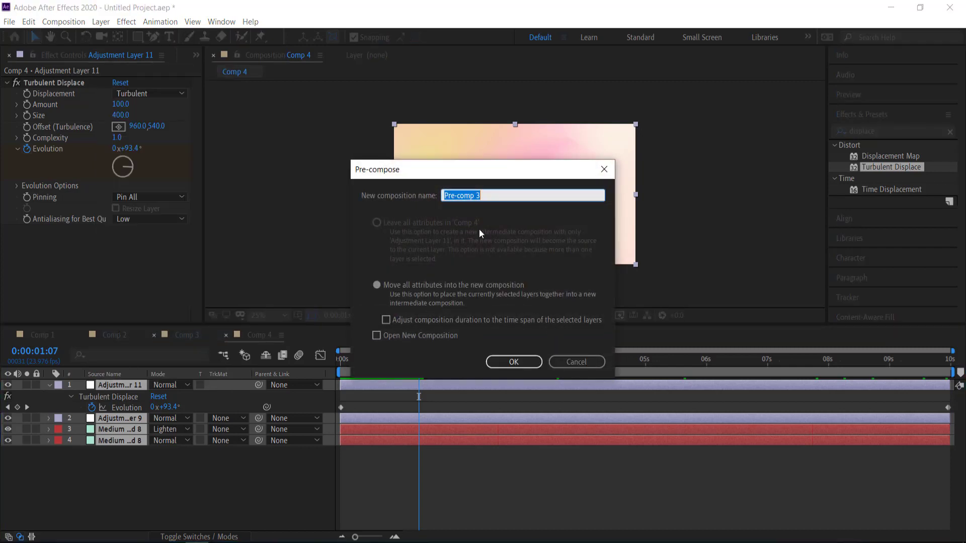
text(gradient)
key(Return)
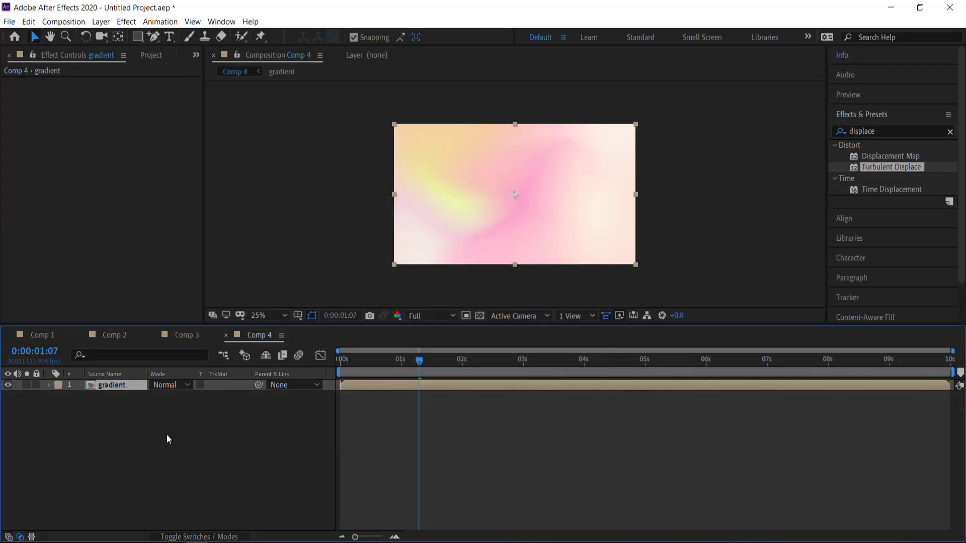
click(167, 433)
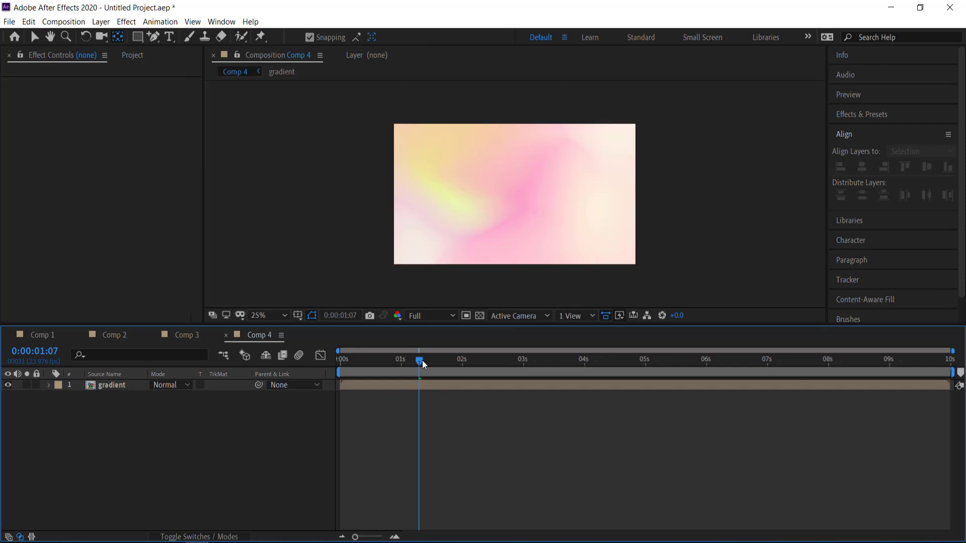
drag(420, 360, 309, 385)
- Add a text layer reading 'text' and enlarge its font size to about 795 px
right_click(107, 412)
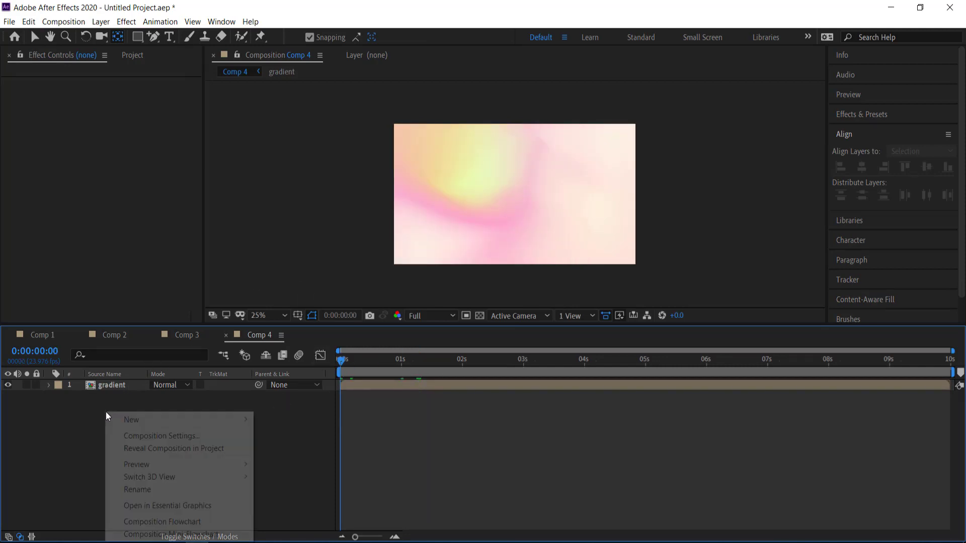
mouse_move(141, 419)
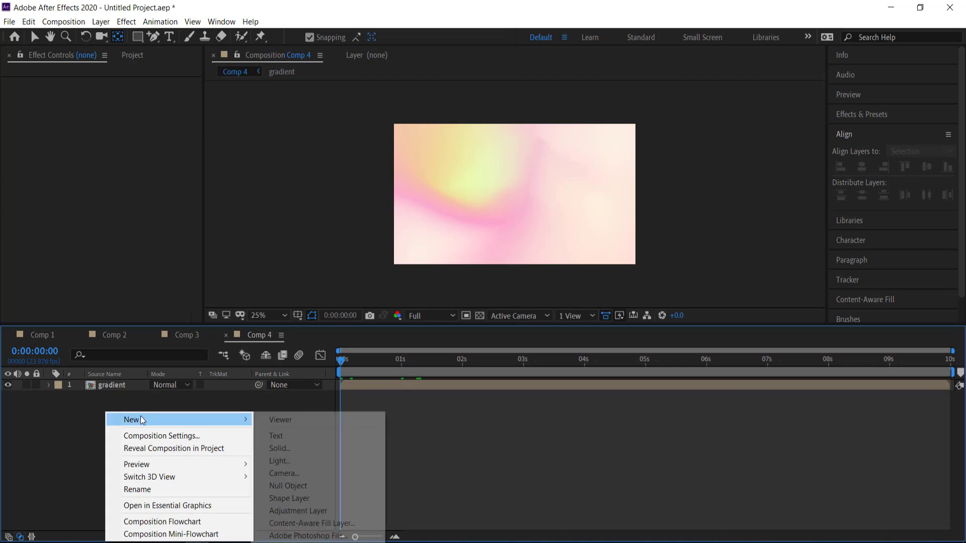
click(303, 435)
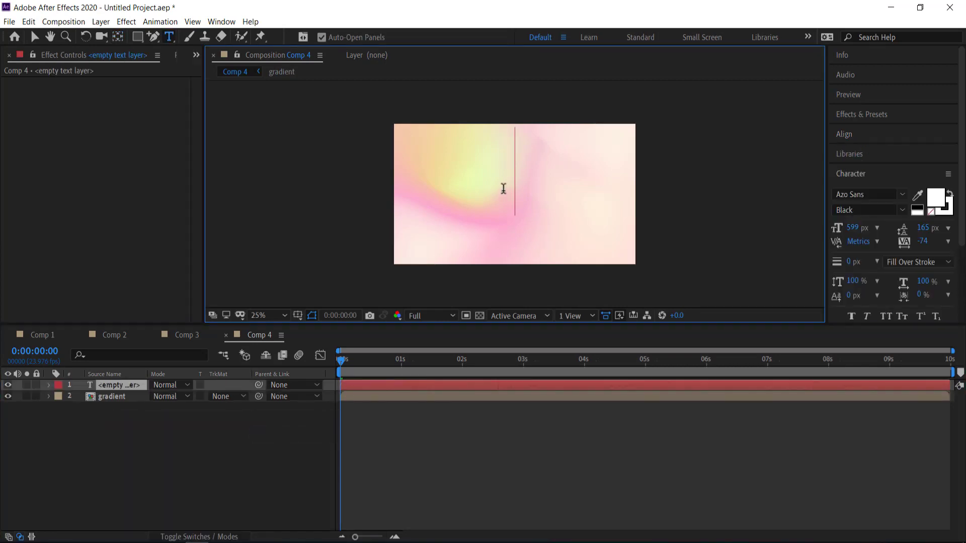
text(text)
key(KP_Enter)
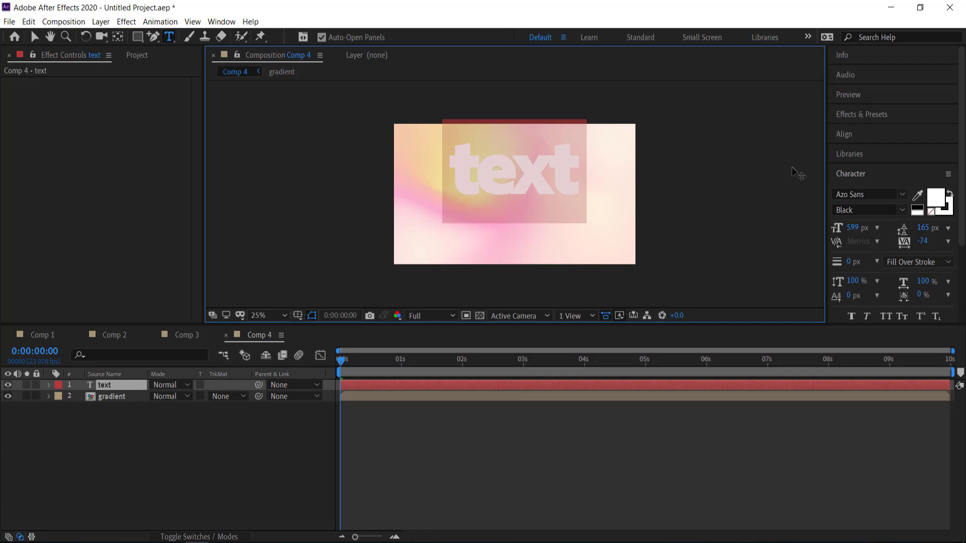
drag(851, 233, 950, 221)
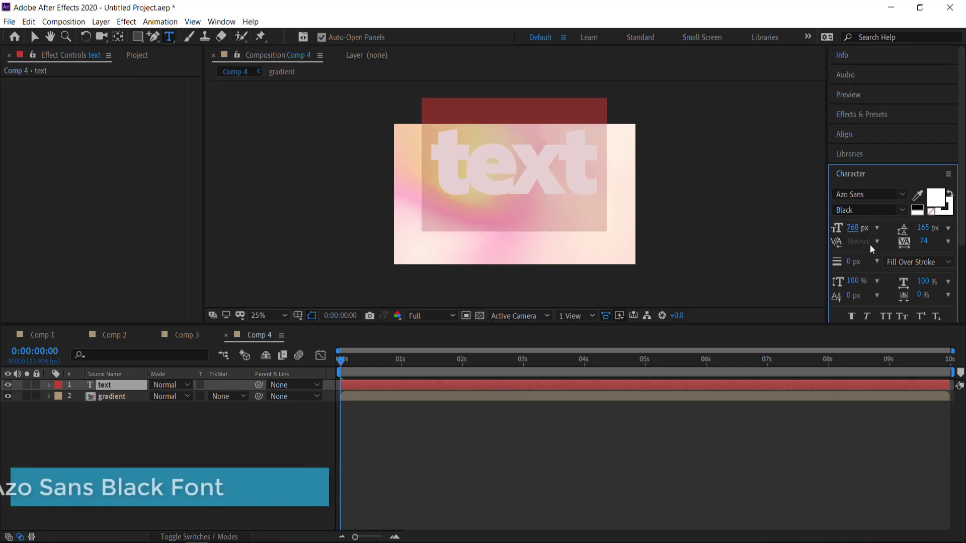
drag(855, 229, 880, 227)
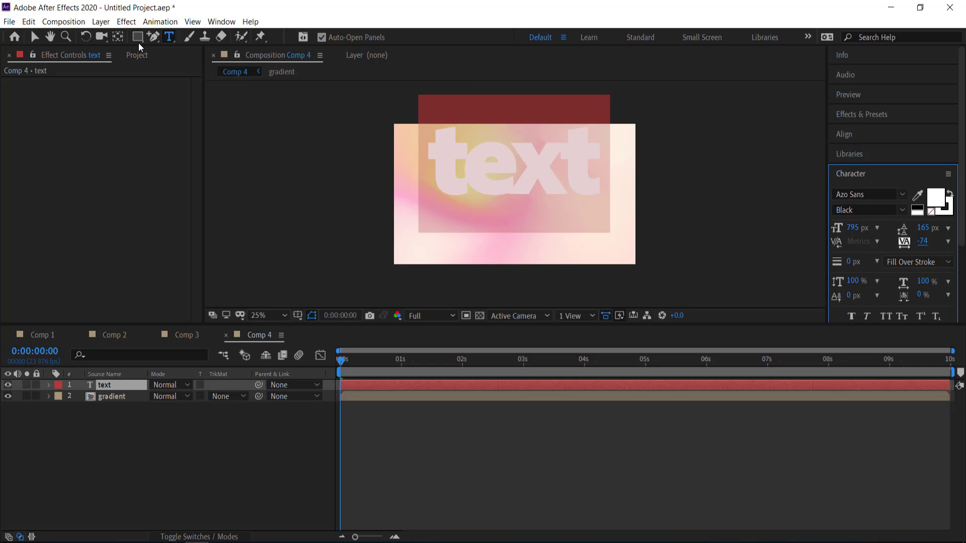
- Centre the text layer vertically in the composition using the Align panel
click(34, 37)
click(849, 134)
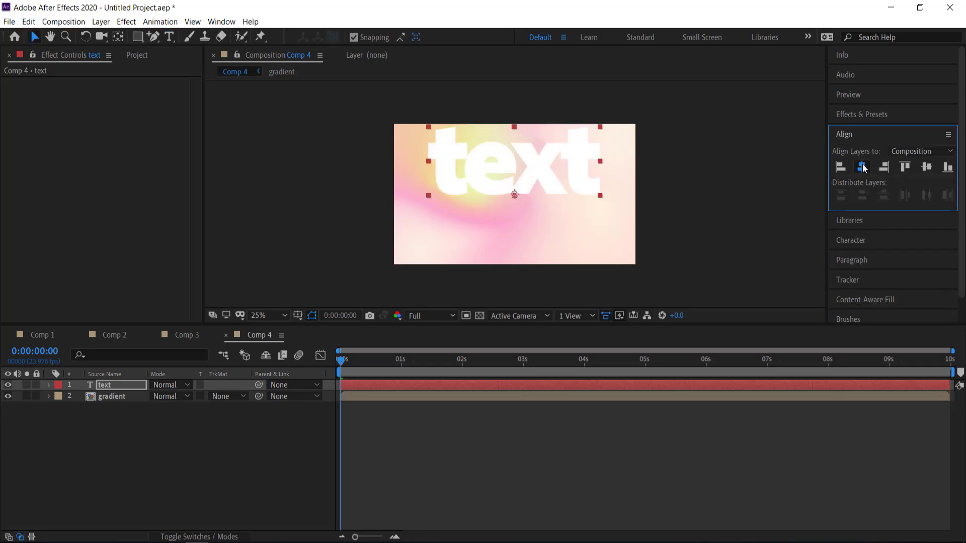
click(927, 168)
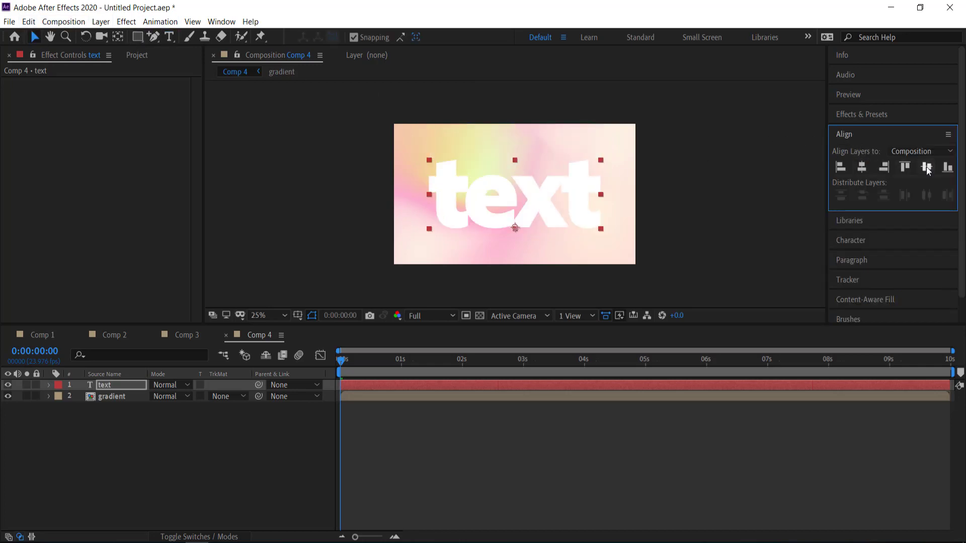
- Move the text layer's anchor point to the middle of the word with Ctrl+Alt+Home
click(118, 36)
key(ctrl+alt+Home)
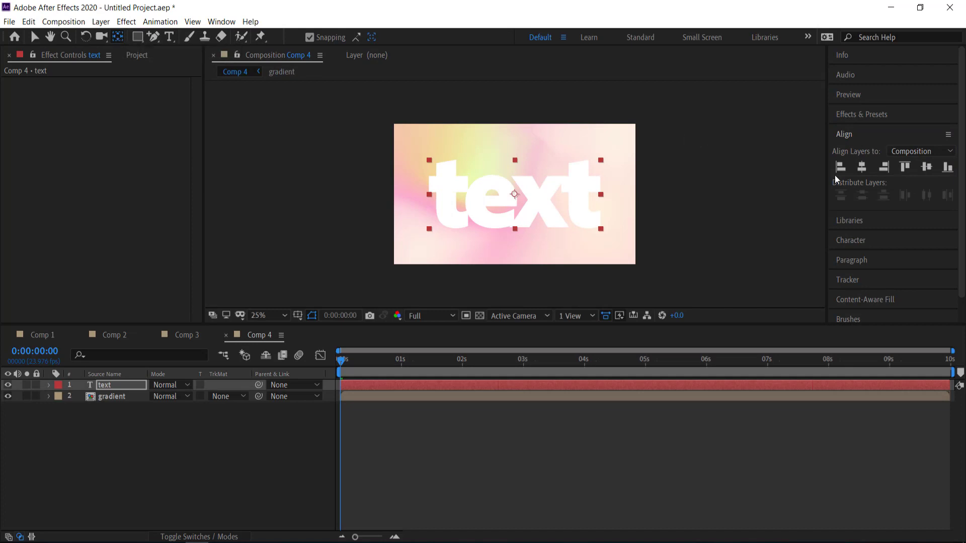
click(150, 437)
click(107, 385)
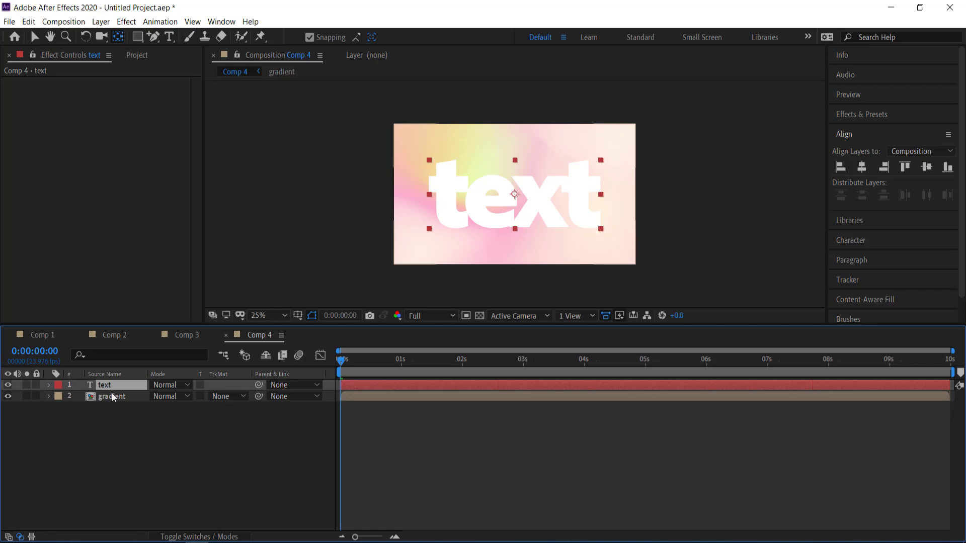
- Set the gradient layer's Track Matte to Alpha Matte 'text' and scrub to preview the masked animation
click(228, 396)
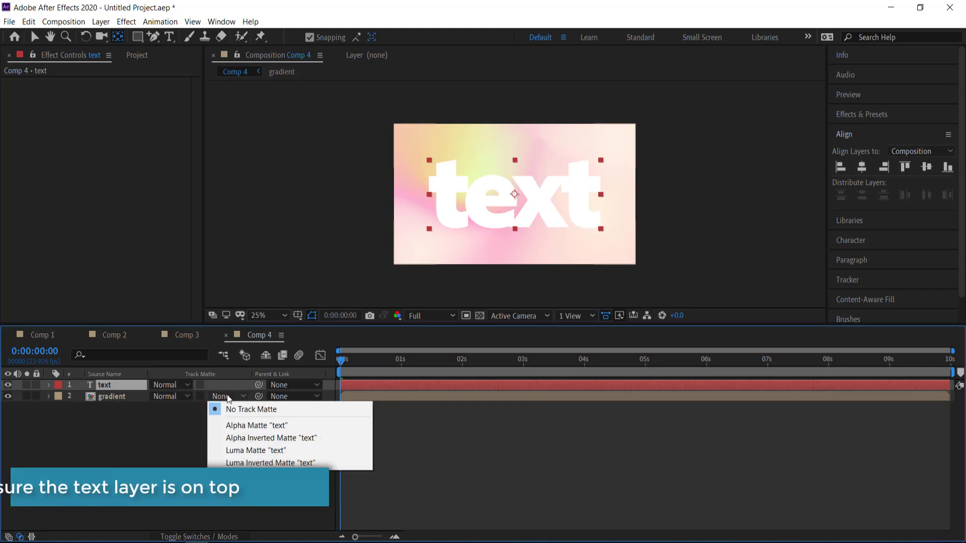
click(259, 425)
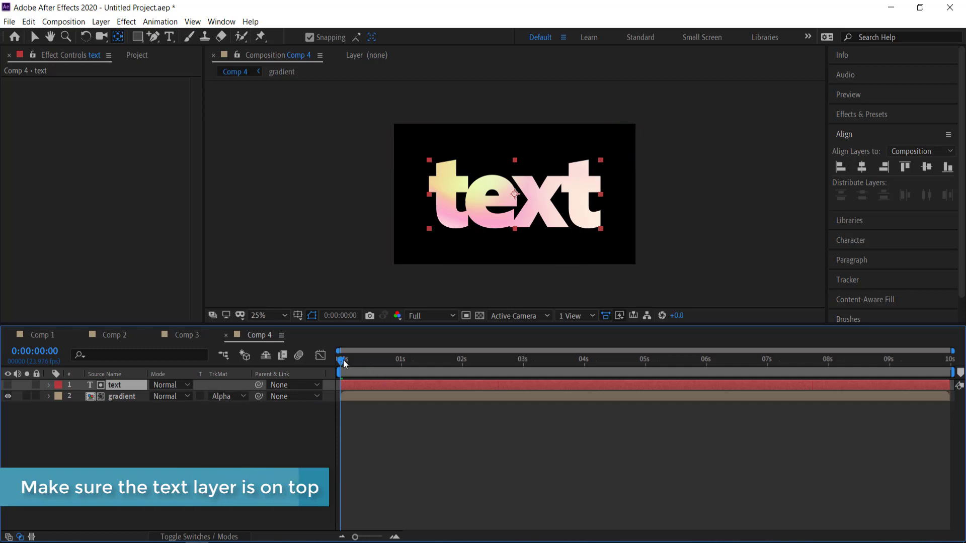
drag(350, 360, 299, 360)
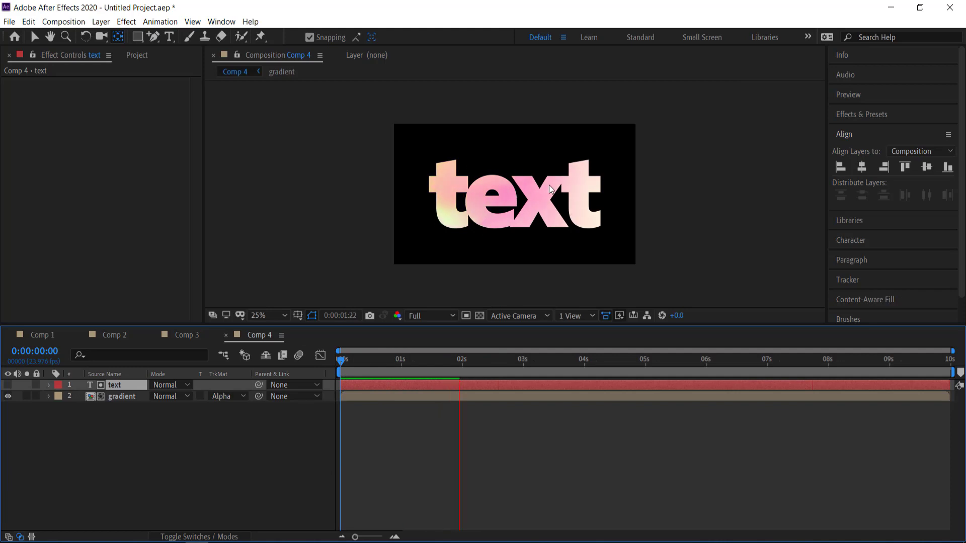
drag(473, 358, 576, 358)
drag(638, 346, 341, 359)
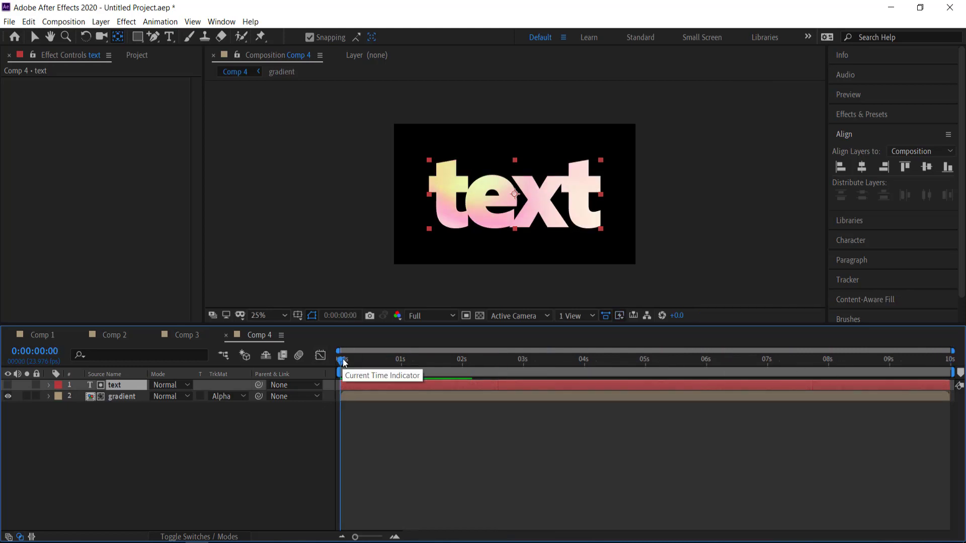